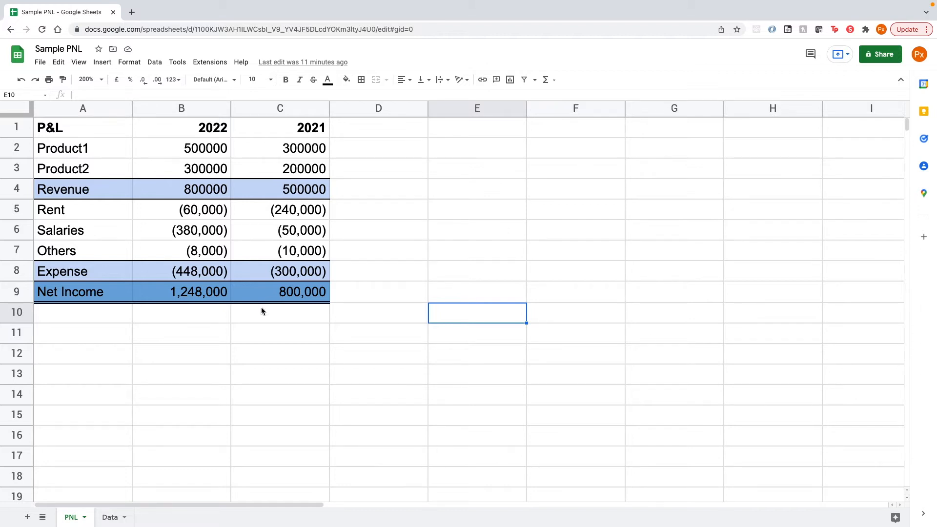
# Switch to the Data sheet and highlight the Product metrics with their 2021 Year and Amount values.
pyautogui.click(110, 517)
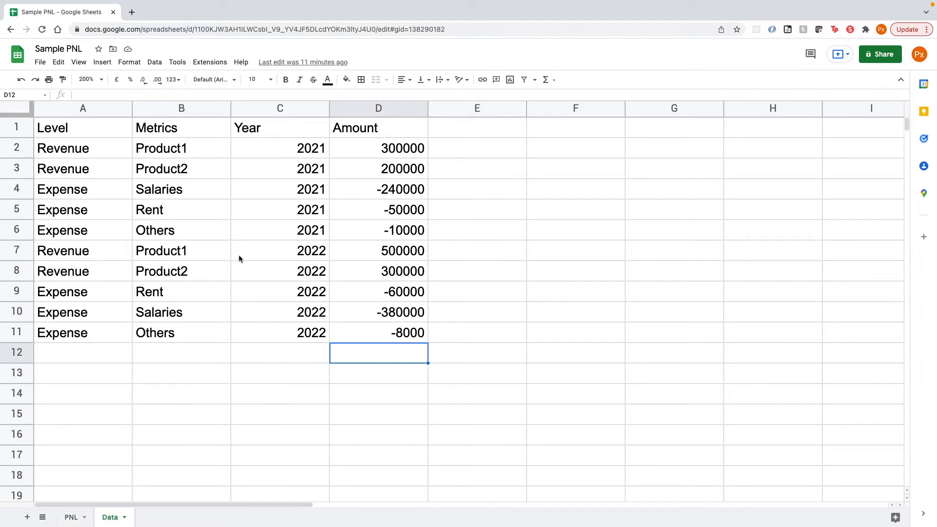
pyautogui.click(213, 337)
pyautogui.moveTo(180, 150)
pyautogui.mouseDown()
pyautogui.moveTo(176, 172)
pyautogui.moveTo(193, 207)
pyautogui.mouseUp()
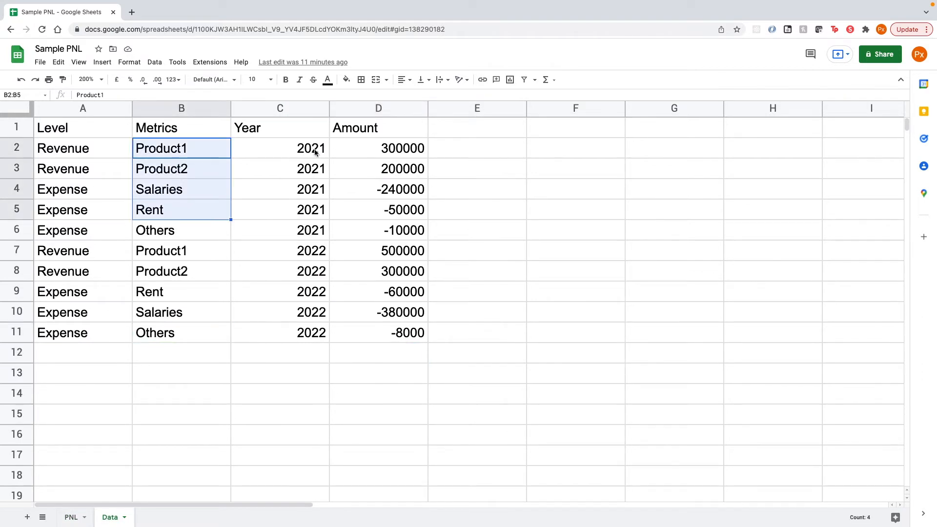
pyautogui.moveTo(312, 150); pyautogui.dragTo(304, 229)
pyautogui.moveTo(393, 148); pyautogui.dragTo(380, 230)
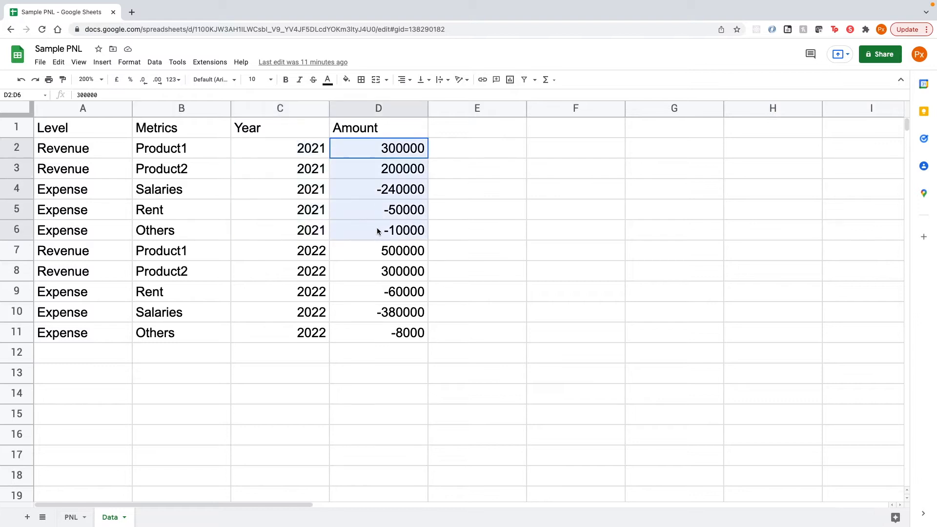
# Highlight the Expense level rows: Salaries, Rent and Others.
pyautogui.moveTo(162, 192); pyautogui.dragTo(308, 220)
pyautogui.click(183, 211)
pyautogui.moveTo(186, 187); pyautogui.dragTo(179, 215)
pyautogui.moveTo(84, 191); pyautogui.dragTo(89, 227)
pyautogui.moveTo(169, 190); pyautogui.dragTo(171, 231)
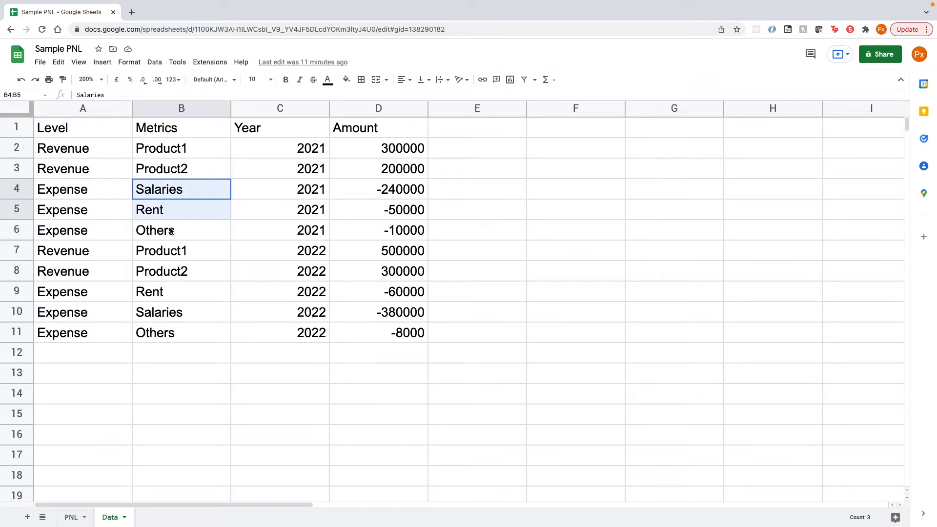
pyautogui.click(172, 231)
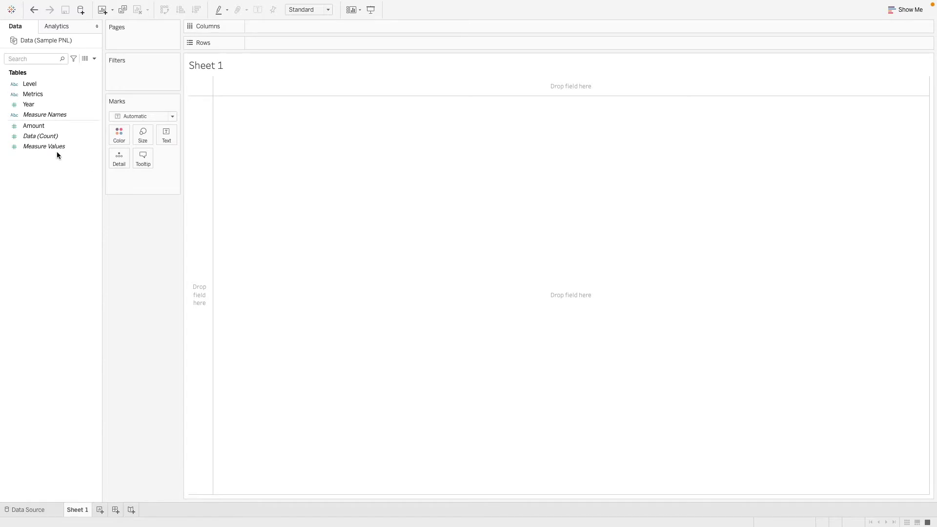
# Build a text table with Metrics on Rows, discrete Year on Columns and summed Amount as text.
pyautogui.click(42, 85)
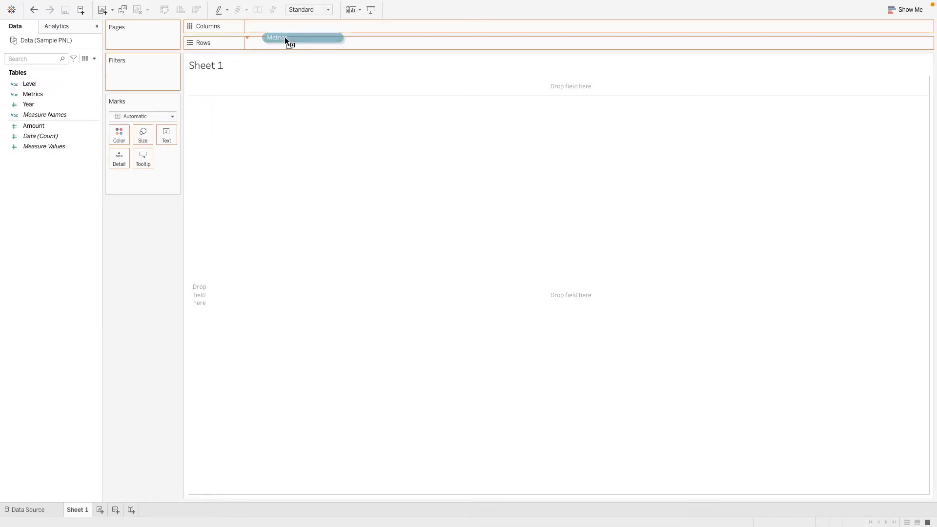
pyautogui.moveTo(33, 93); pyautogui.dragTo(285, 42)
pyautogui.moveTo(29, 104); pyautogui.dragTo(282, 26)
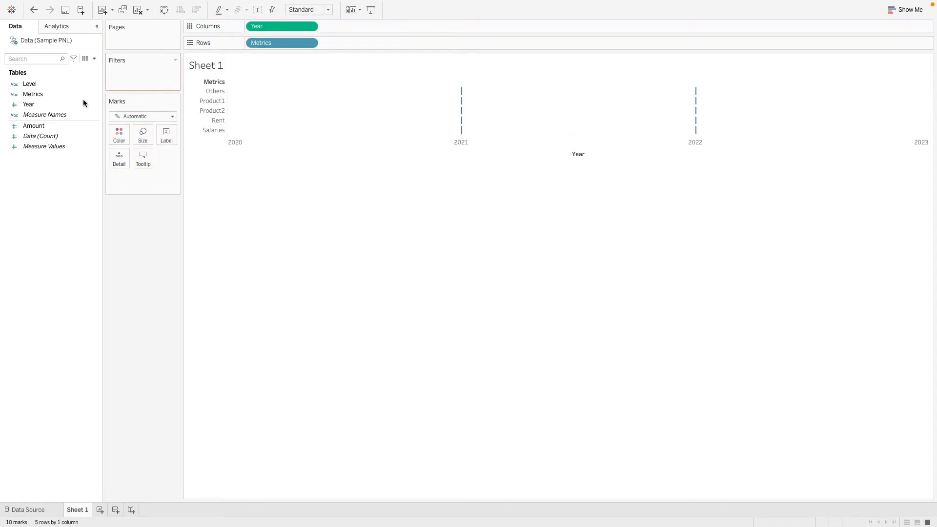
pyautogui.rightClick(272, 27)
pyautogui.click(289, 126)
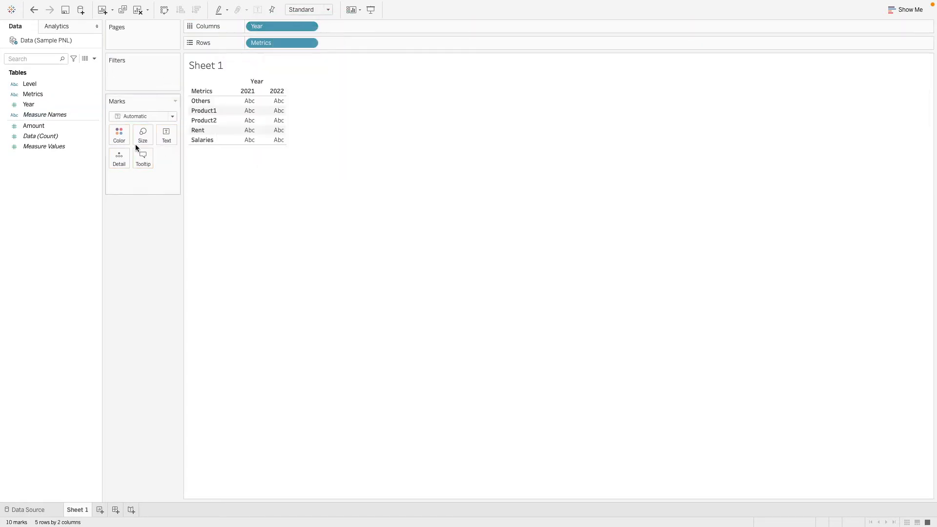
pyautogui.click(45, 115)
pyautogui.moveTo(34, 125); pyautogui.dragTo(166, 137)
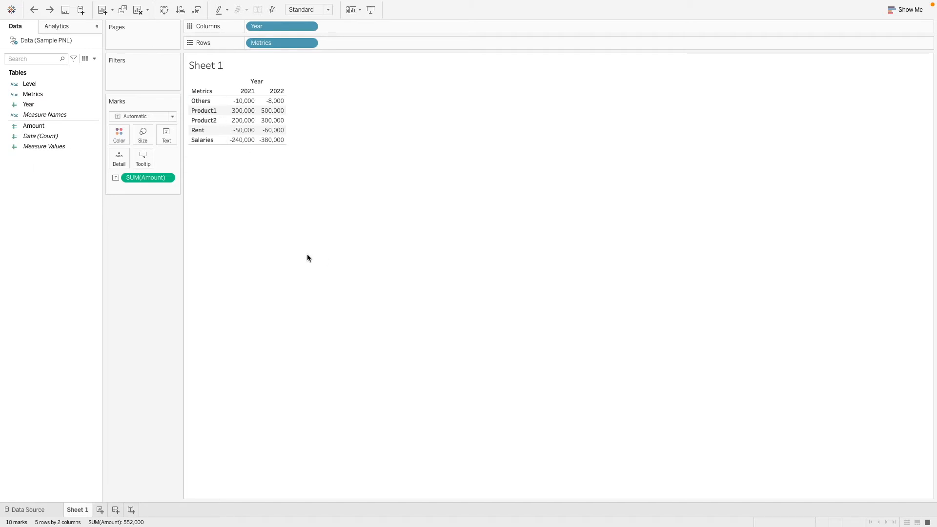
# Add column grand totals, group rows by Level before Metrics, and add subtotals for each Level.
pyautogui.click(248, 5)
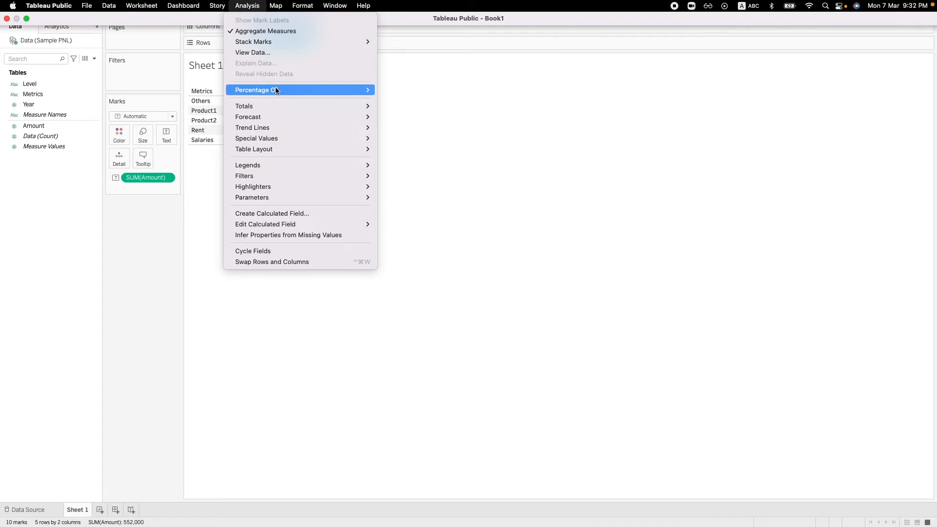
pyautogui.moveTo(244, 106)
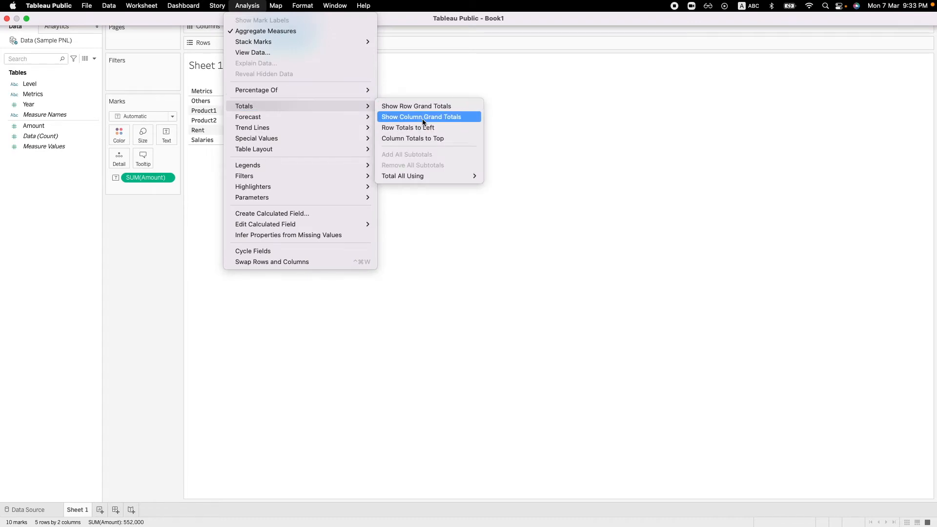
pyautogui.click(421, 119)
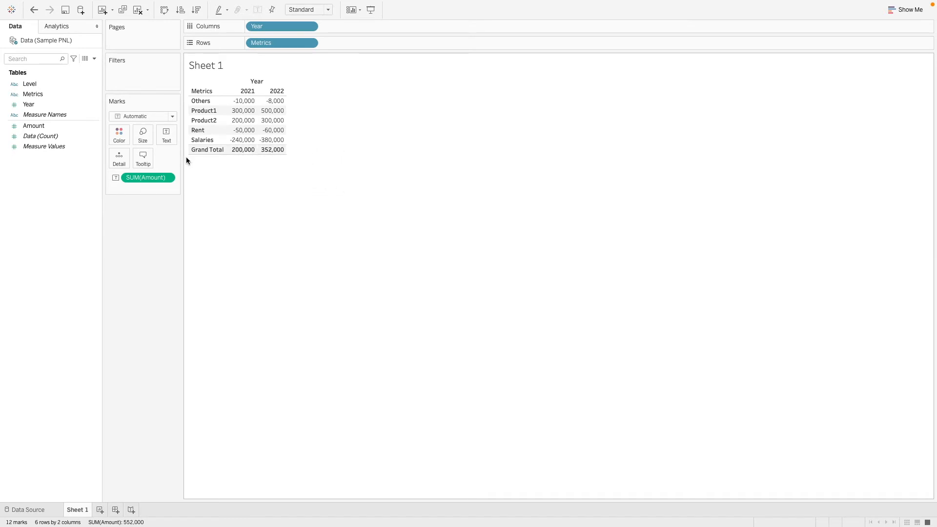
pyautogui.moveTo(29, 84)
pyautogui.mouseDown()
pyautogui.moveTo(213, 41)
pyautogui.moveTo(248, 45)
pyautogui.mouseUp()
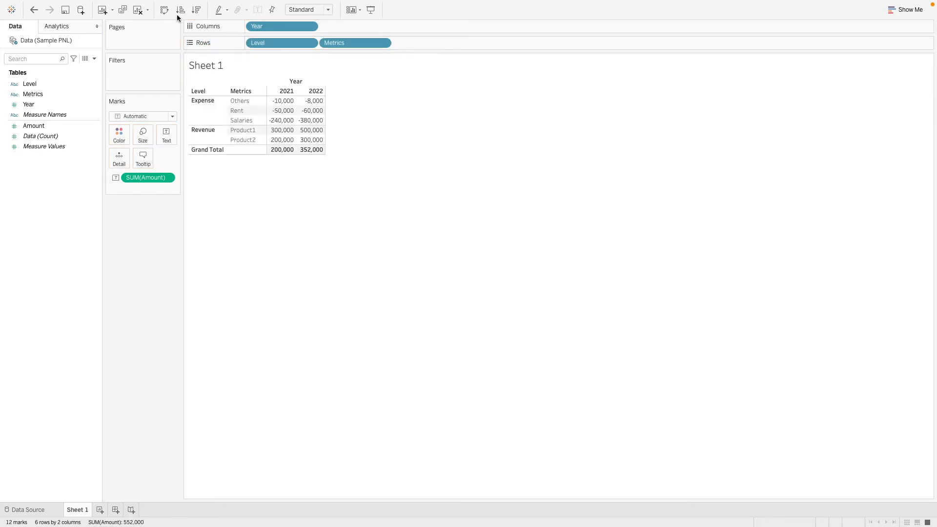
pyautogui.click(246, 5)
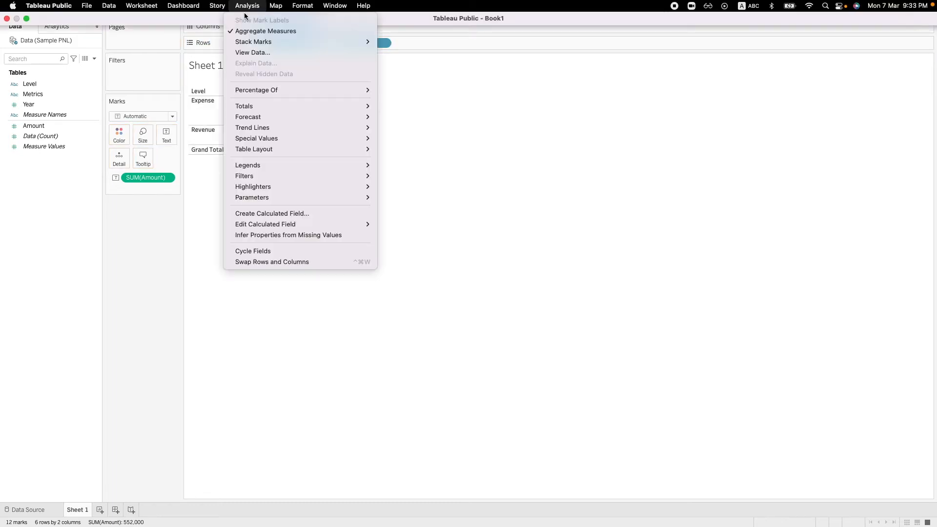
pyautogui.moveTo(243, 106)
pyautogui.click(402, 154)
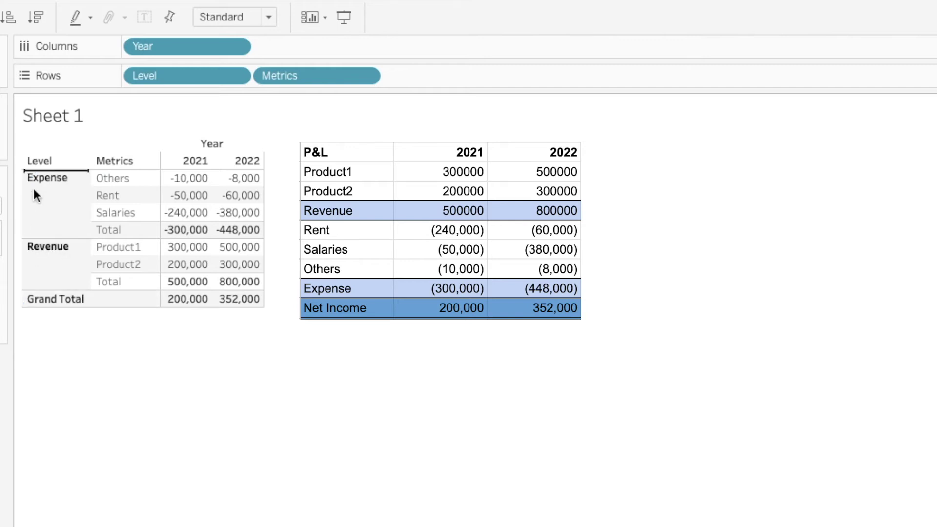
# Move the Revenue group above Expense in the Level column and clear the header selection.
pyautogui.moveTo(31, 249); pyautogui.dragTo(34, 183)
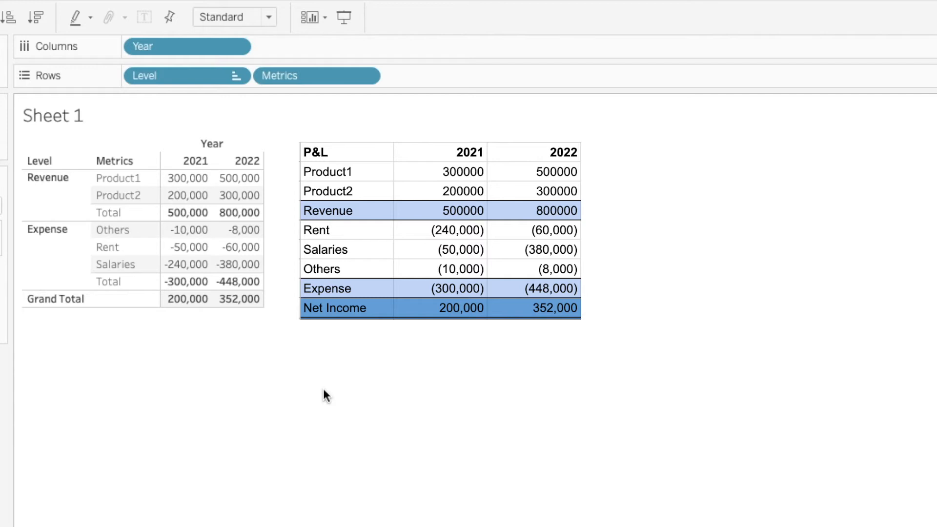
pyautogui.click(62, 177)
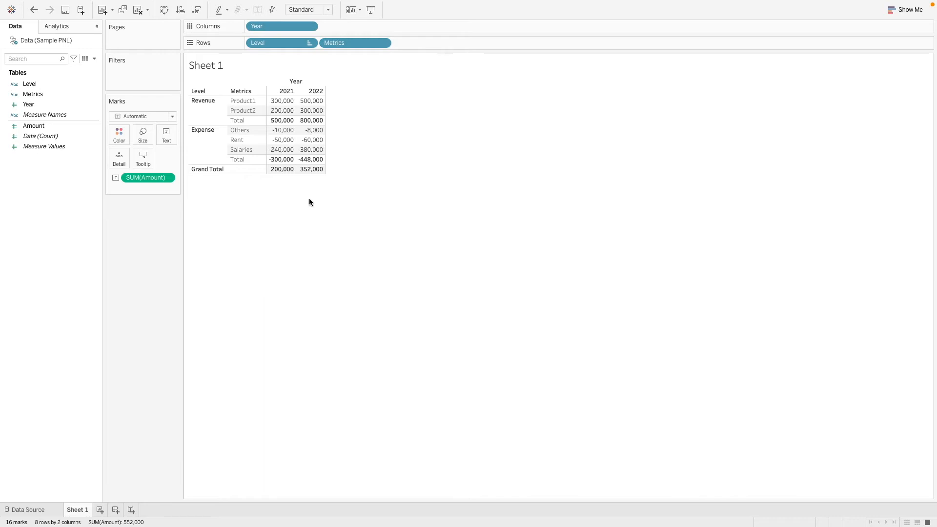
pyautogui.moveTo(242, 111); pyautogui.dragTo(234, 118)
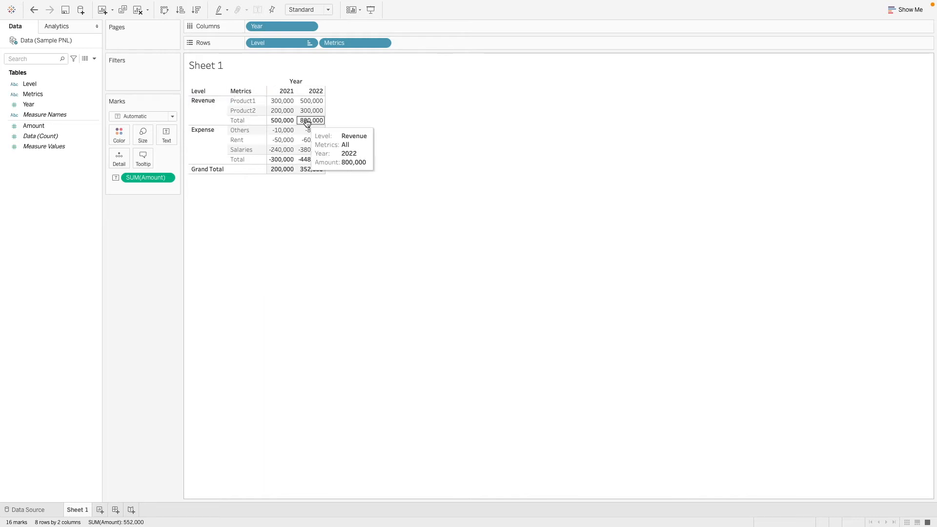
pyautogui.click(295, 197)
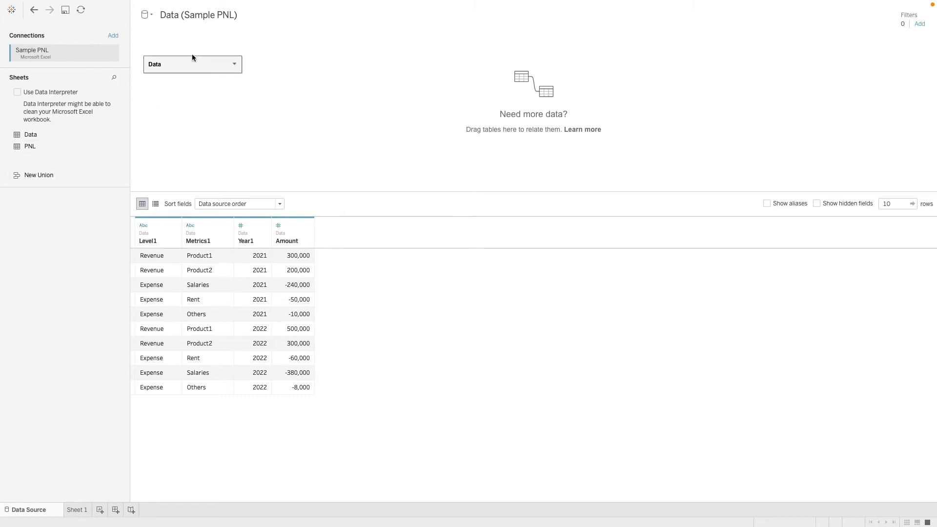
# Union the Data sheet with two more copies of itself and rename the Table Name column to Copy.
pyautogui.moveTo(31, 136); pyautogui.dragTo(163, 80)
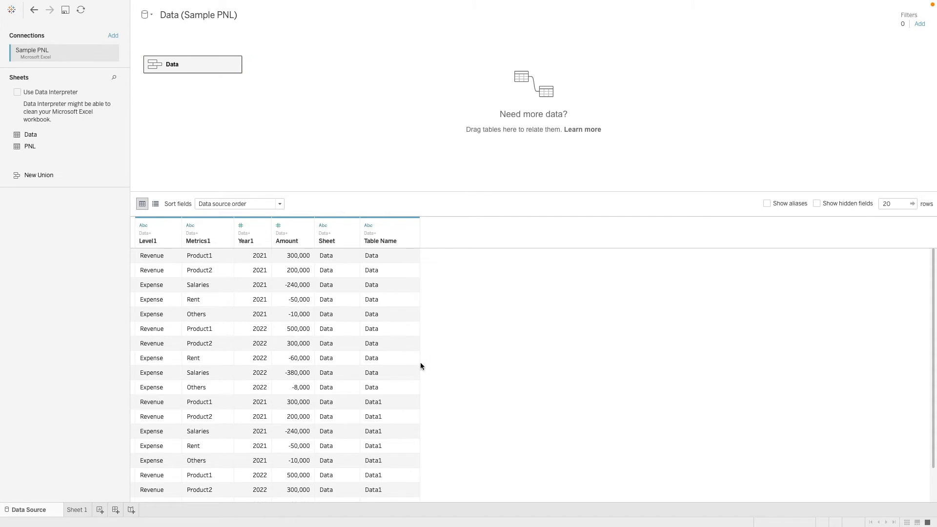
pyautogui.moveTo(389, 233)
pyautogui.doubleClick(193, 64)
pyautogui.moveTo(30, 134); pyautogui.dragTo(197, 94)
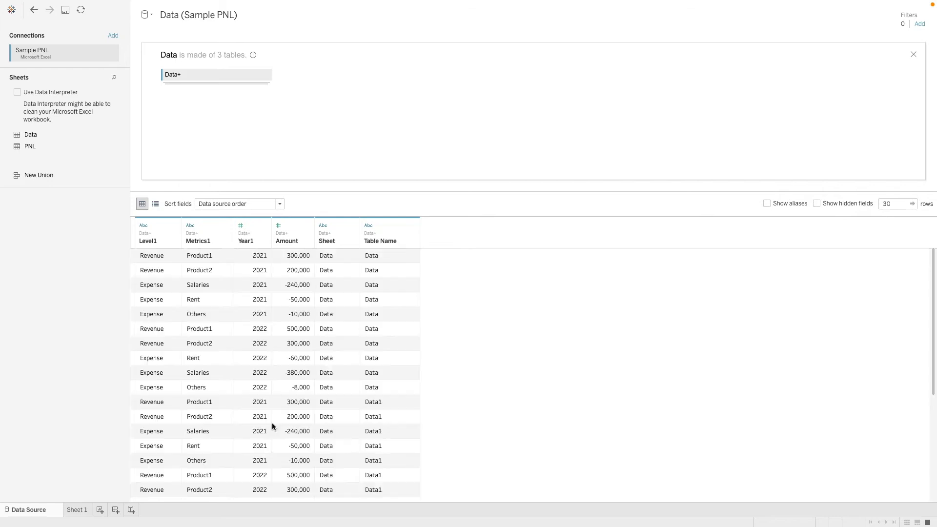
pyautogui.scroll(-3, 385, 447)
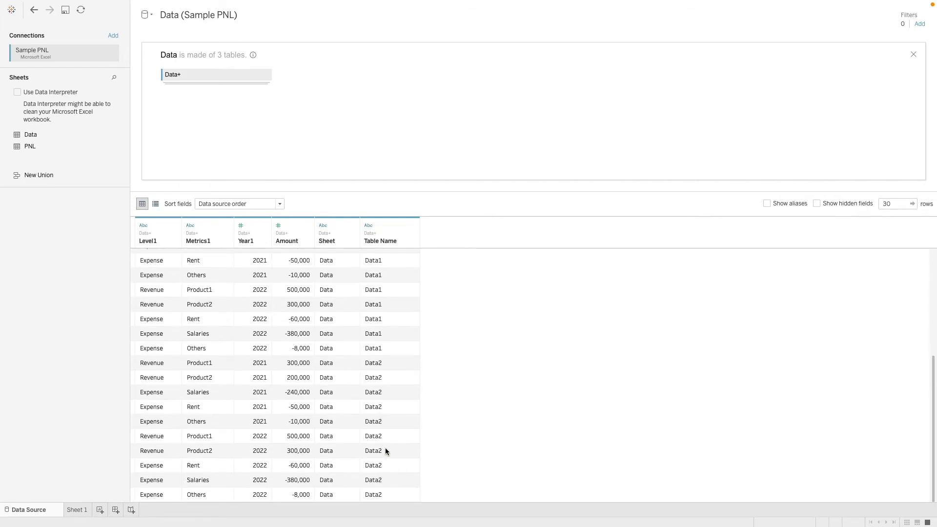
pyautogui.scroll(-2, 385, 448)
pyautogui.scroll(5, 386, 449)
pyautogui.scroll(-5, 398, 392)
pyautogui.scroll(5, 398, 392)
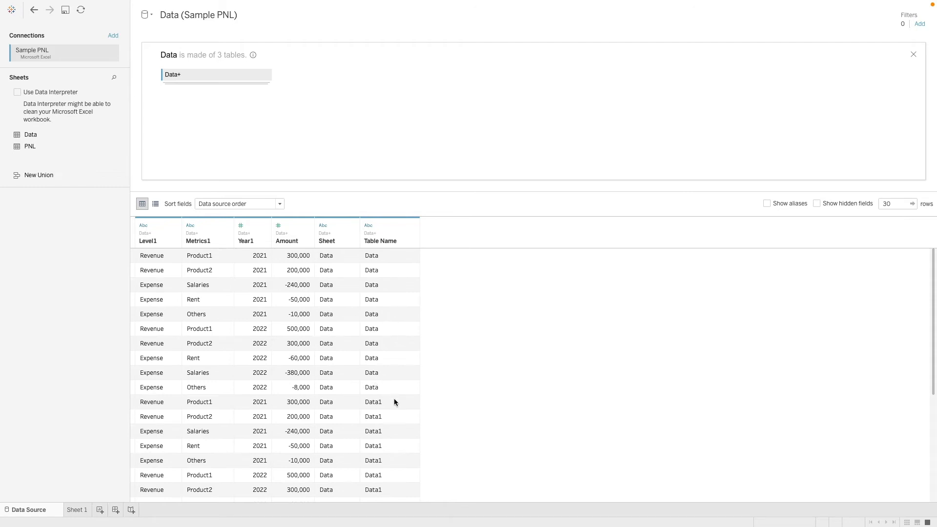
pyautogui.scroll(-3, 394, 402)
pyautogui.scroll(-2, 397, 420)
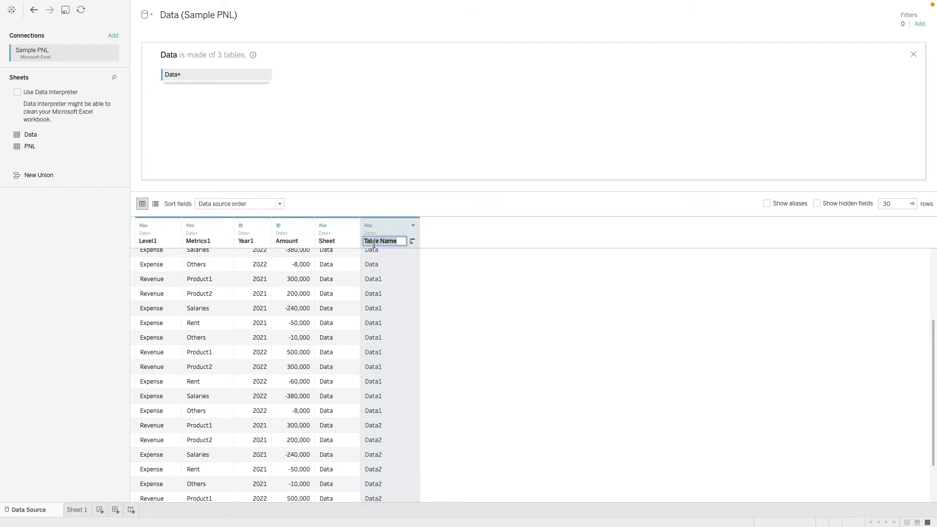
pyautogui.write('Copy')
pyautogui.press('Return')
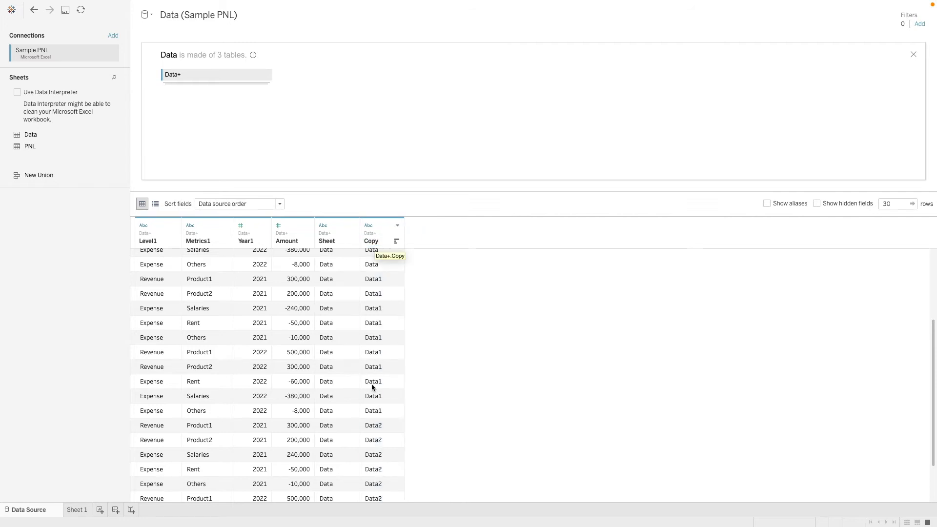
pyautogui.scroll(2, 367, 377)
pyautogui.scroll(2, 374, 390)
pyautogui.scroll(-3, 374, 390)
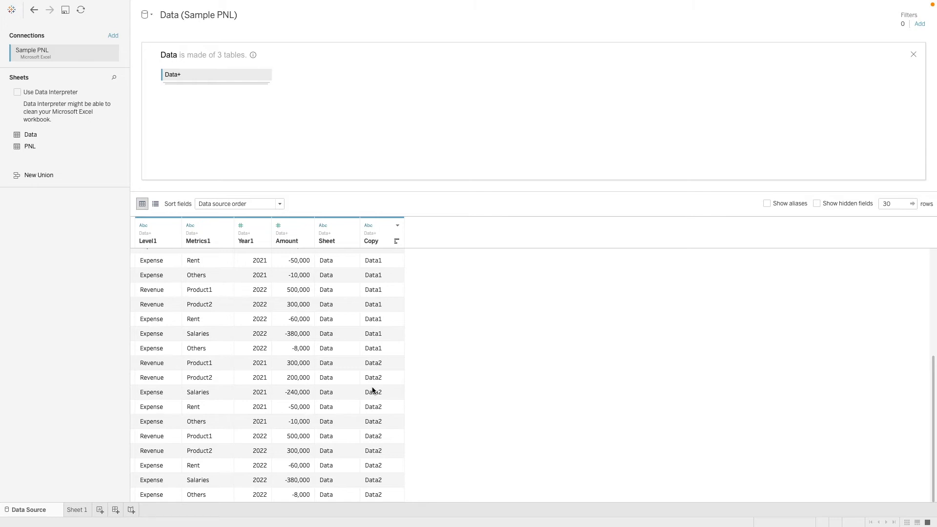
pyautogui.scroll(5, 374, 391)
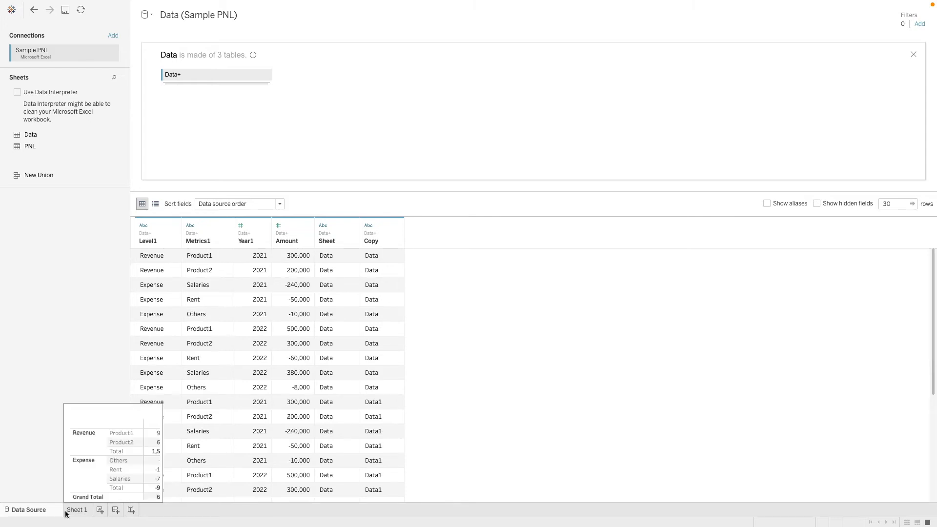
# On a new worksheet, put discrete Year1 on Columns and summed Amount as text.
pyautogui.click(102, 511)
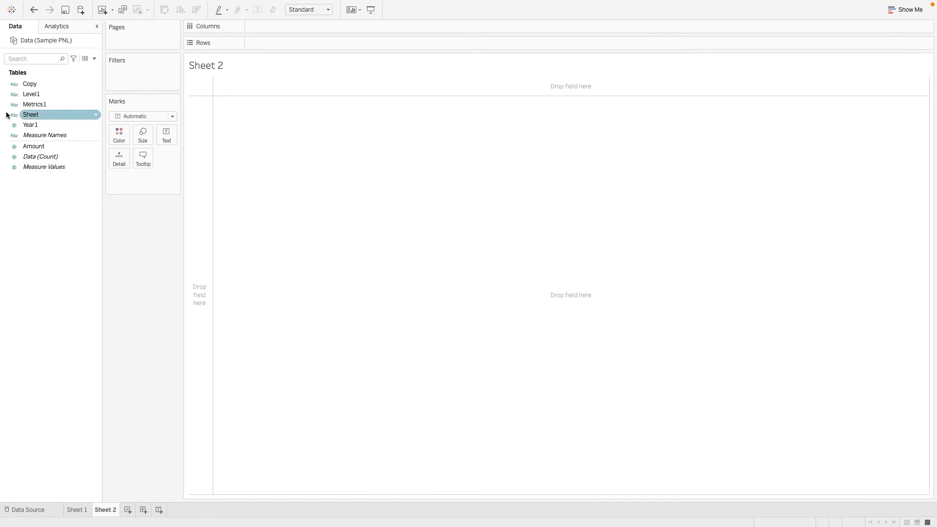
pyautogui.click(43, 125)
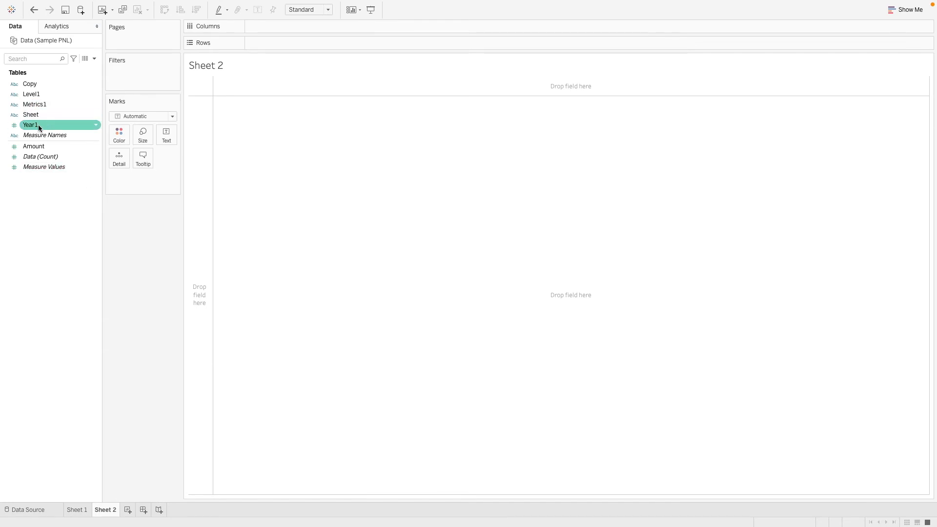
pyautogui.moveTo(38, 125); pyautogui.dragTo(306, 27)
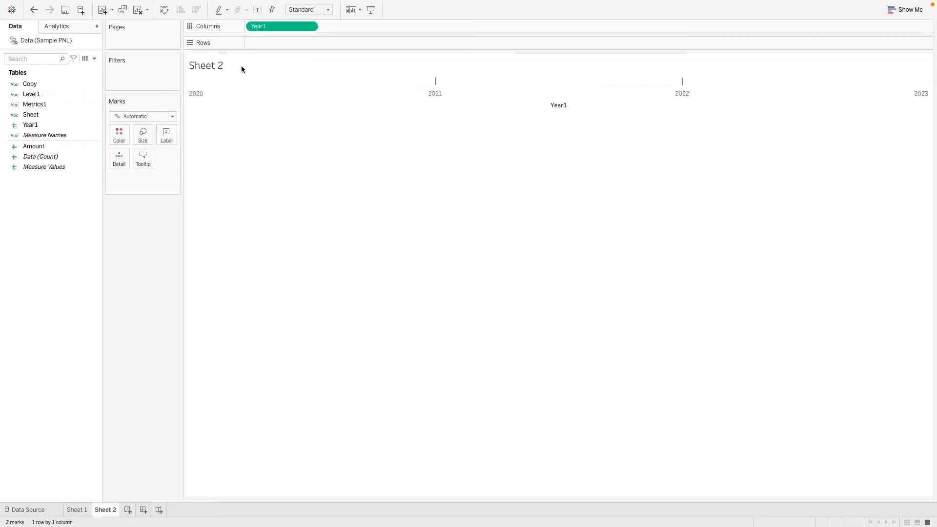
pyautogui.click(313, 27)
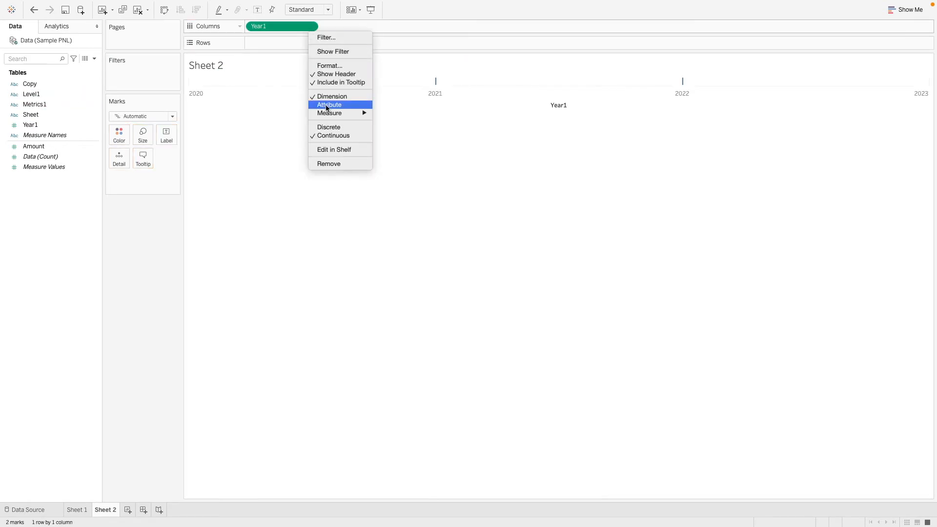
pyautogui.click(329, 127)
pyautogui.click(54, 123)
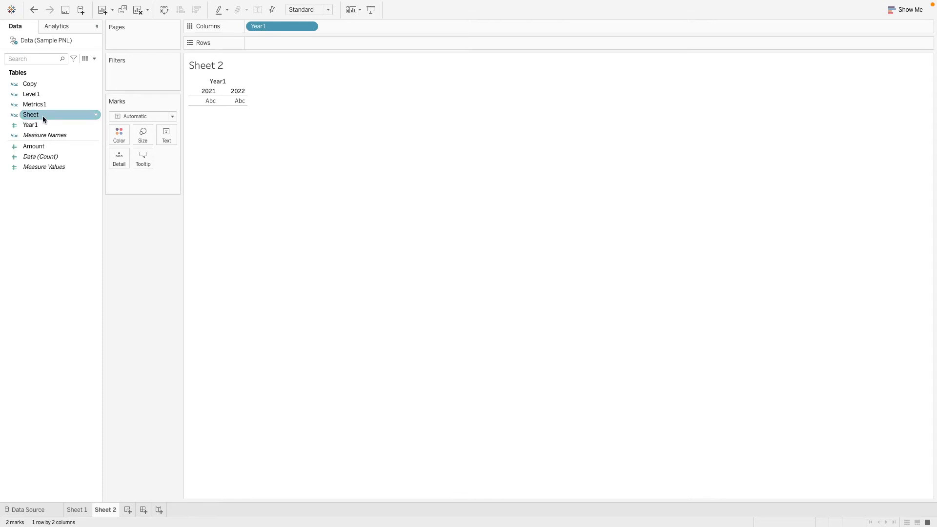
pyautogui.moveTo(33, 145); pyautogui.dragTo(166, 134)
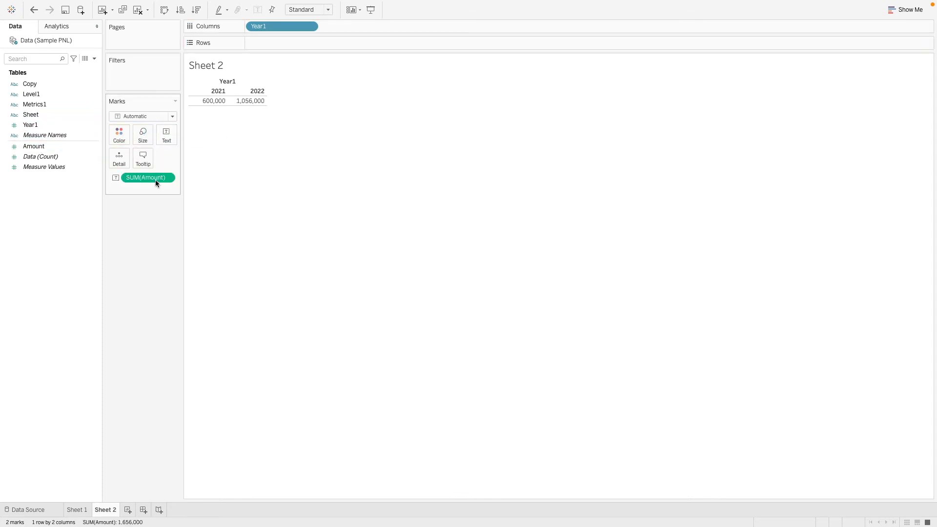
# Start a new calculated field from the Data pane menu.
pyautogui.click(93, 58)
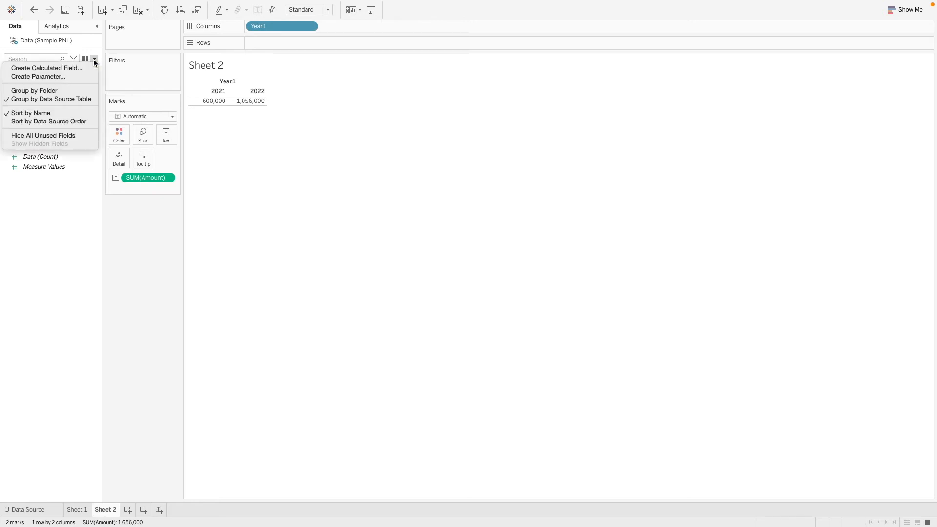
pyautogui.click(93, 60)
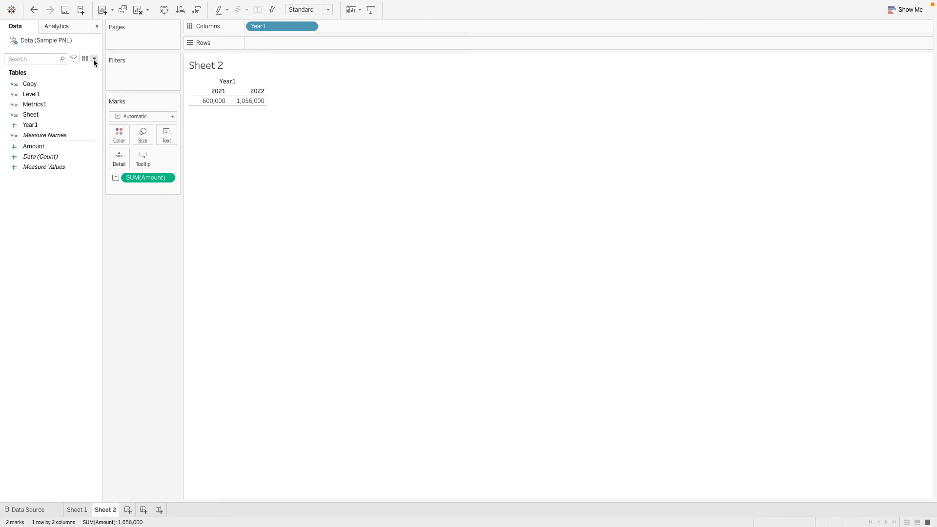
pyautogui.click(93, 60)
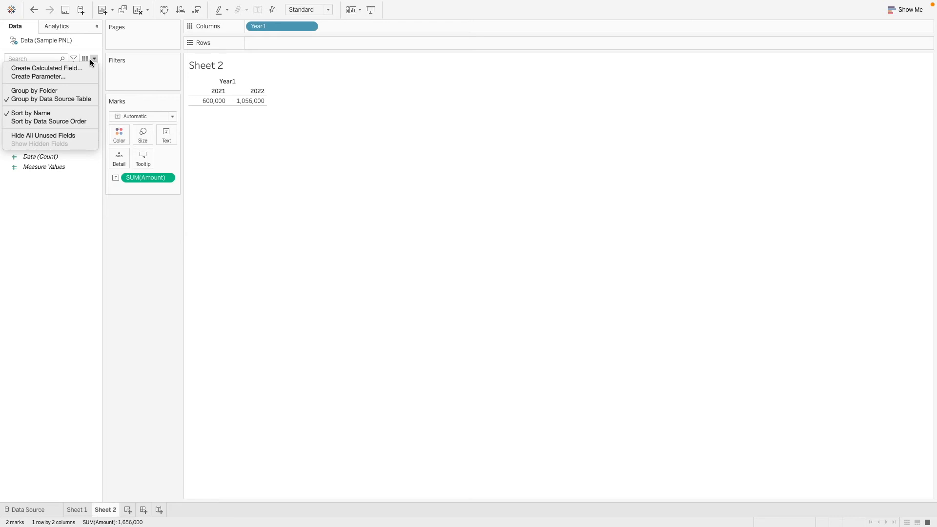
pyautogui.click(44, 68)
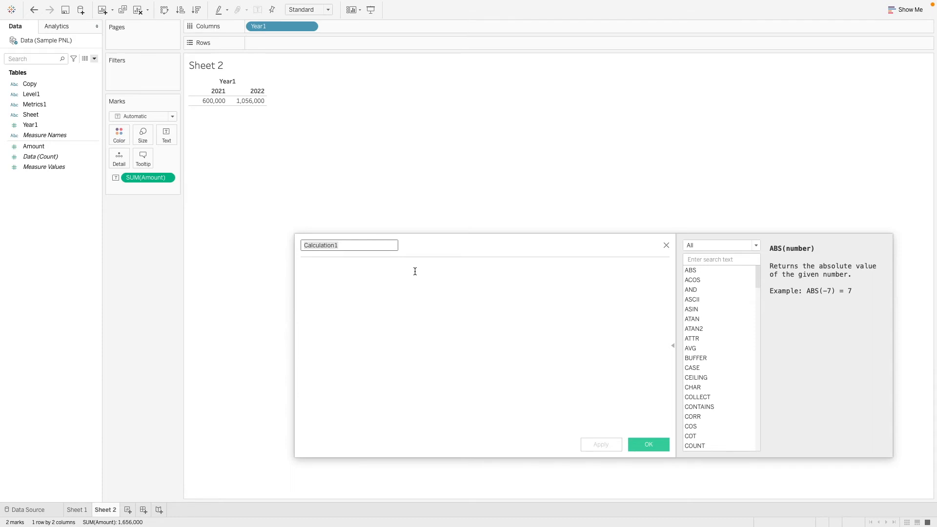
pyautogui.write('PNL I')
pyautogui.write('tems')
# Write the first condition: IF [Copy]="Data" THEN [Metrics1].
pyautogui.click(415, 272)
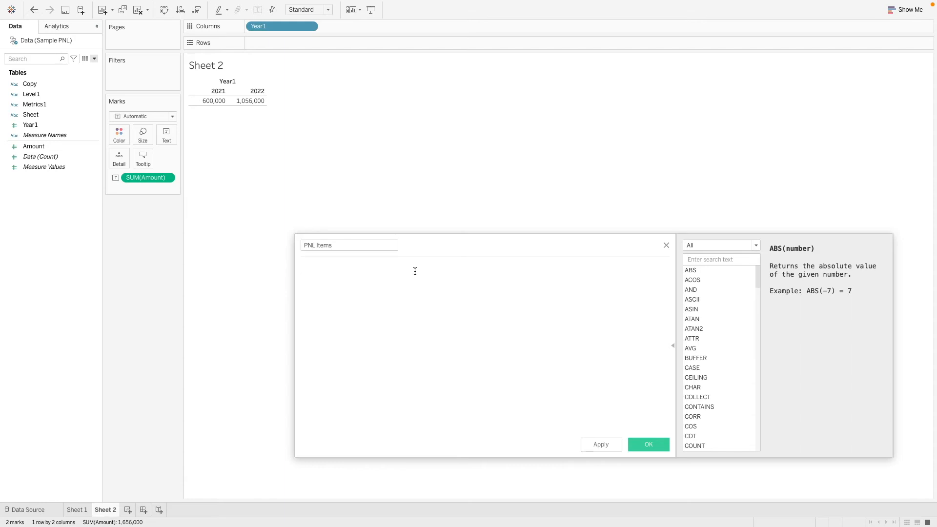
pyautogui.write('if')
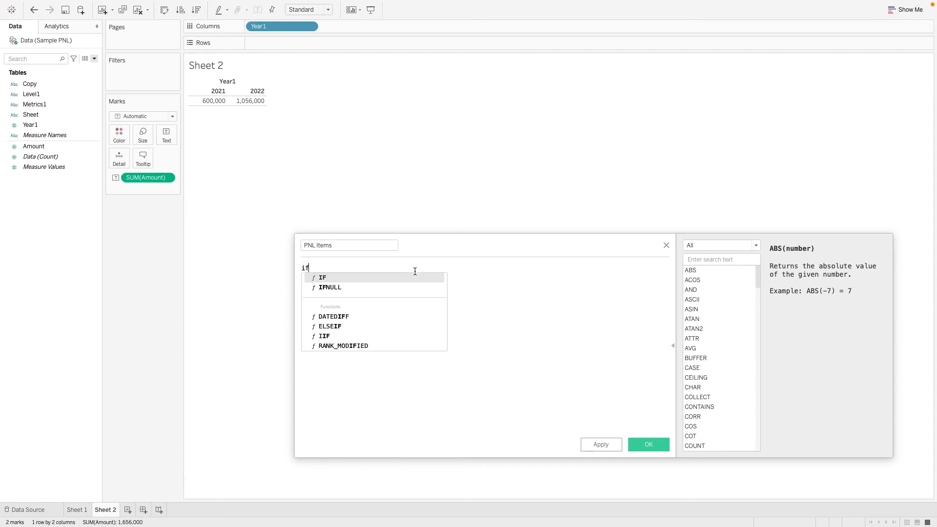
pyautogui.press('Return')
pyautogui.write('cop')
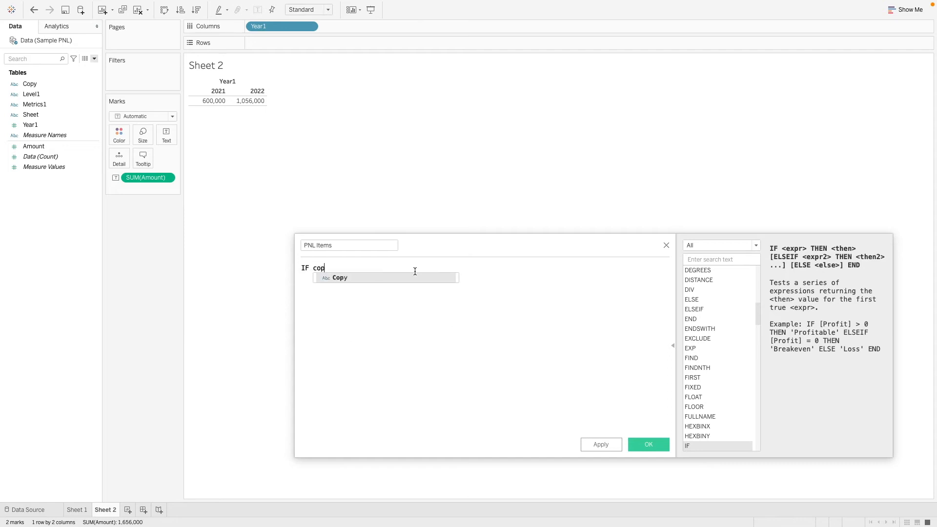
pyautogui.press('Return')
pyautogui.write('= "data"')
pyautogui.press('BackSpace')
pyautogui.press('BackSpace')
pyautogui.press('BackSpace')
pyautogui.press('BackSpace')
pyautogui.press('BackSpace')
pyautogui.write('Data"')
pyautogui.press('Return')
pyautogui.write('then m')
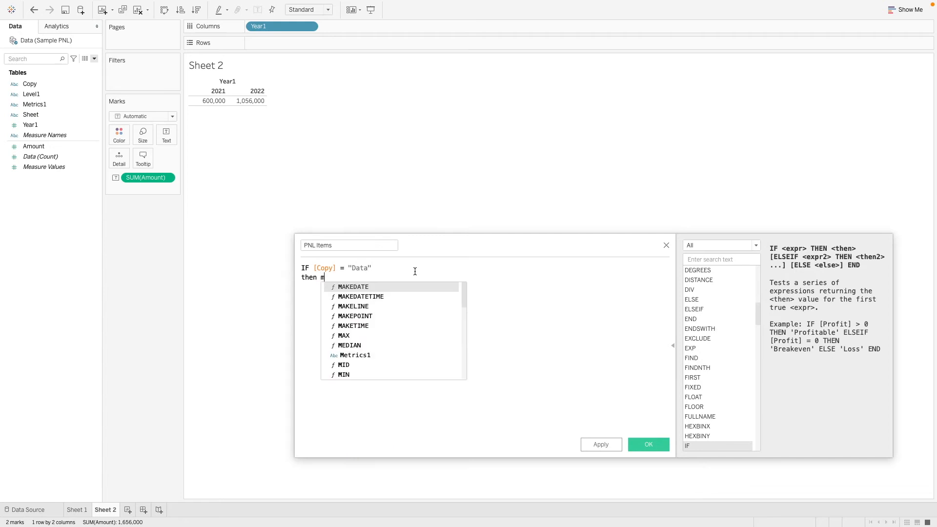
pyautogui.write('e')
pyautogui.press('Down')
pyautogui.press('Return')
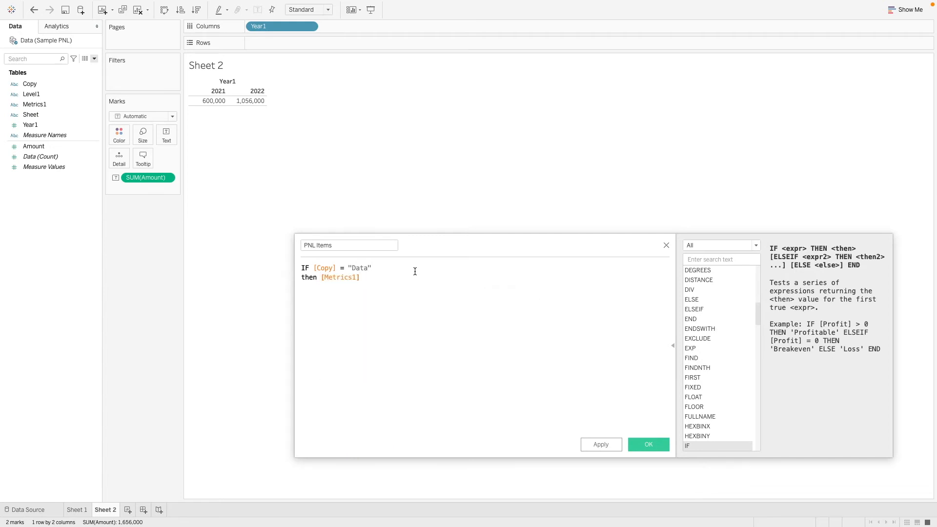
pyautogui.press('Return')
pyautogui.write('if')
pyautogui.write(' cop')
# Write the second condition: [Copy]="Data1" THEN [Level1].
pyautogui.press('Return')
pyautogui.write('= "Data1"')
pyautogui.press('Return')
pyautogui.write('then')
pyautogui.write(' me')
pyautogui.press('BackSpace')
pyautogui.press('BackSpace')
pyautogui.write('le')
pyautogui.press('Down')
pyautogui.press('Down')
pyautogui.press('Return')
pyautogui.press('Return')
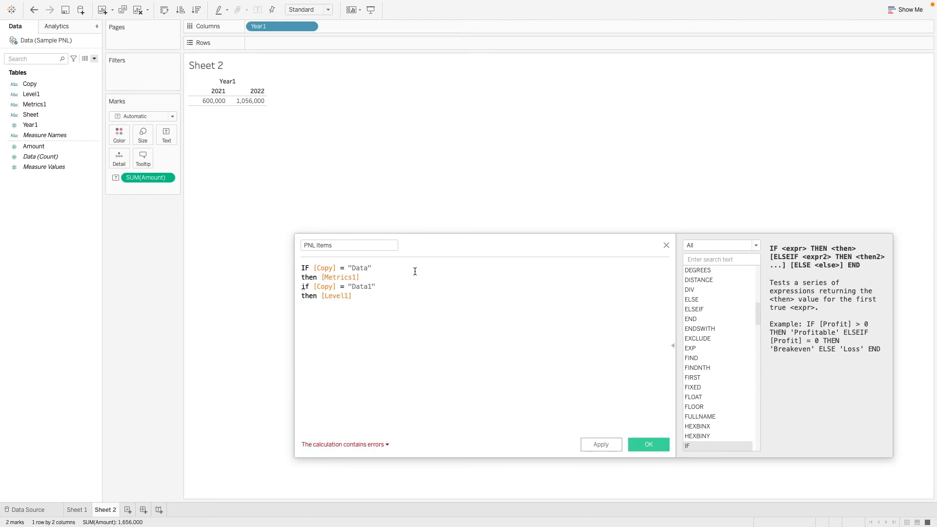
pyautogui.write('ELSE "N')
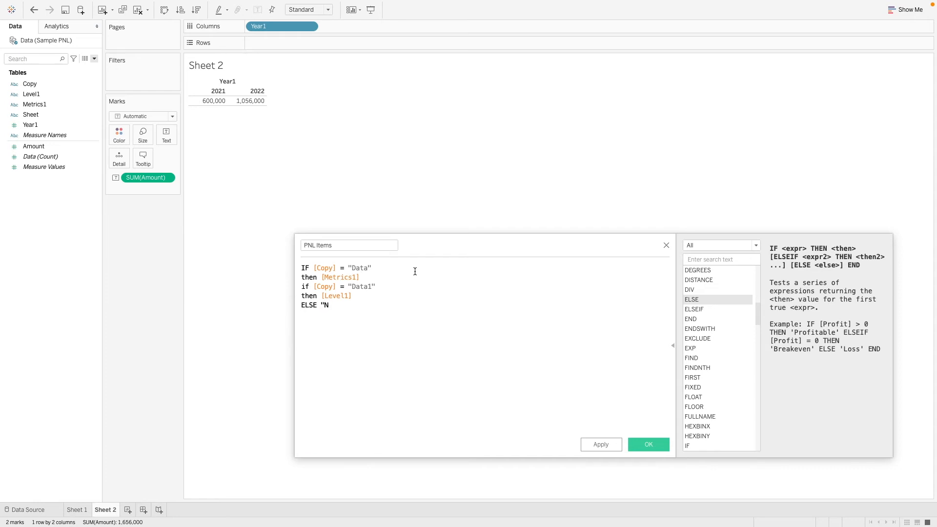
pyautogui.write('et Income"')
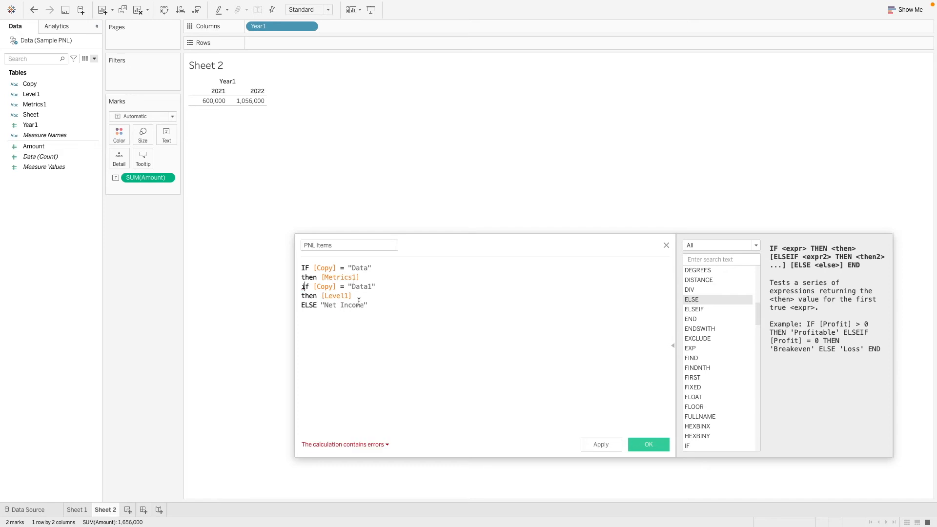
pyautogui.write('e')
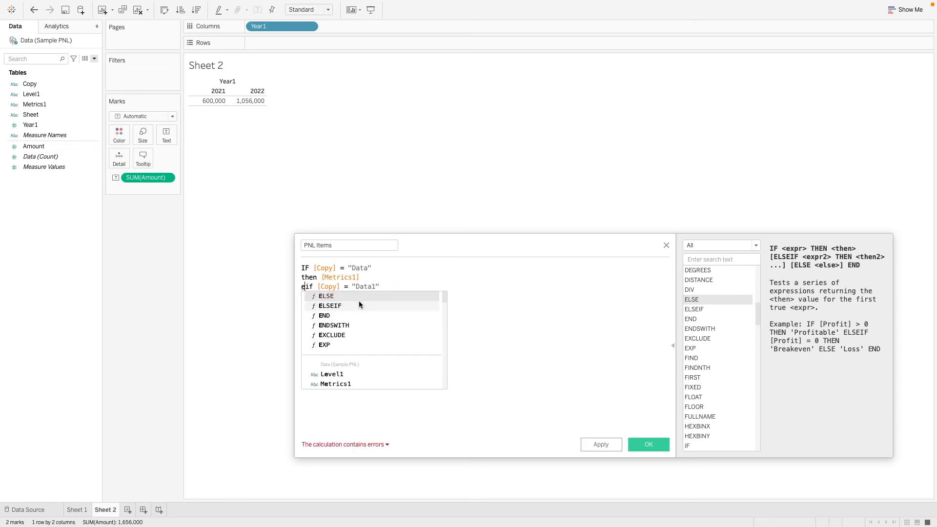
# Turn the second IF into ELSEIF, add ELSE "Net Income" and close the formula with END.
pyautogui.click(358, 305)
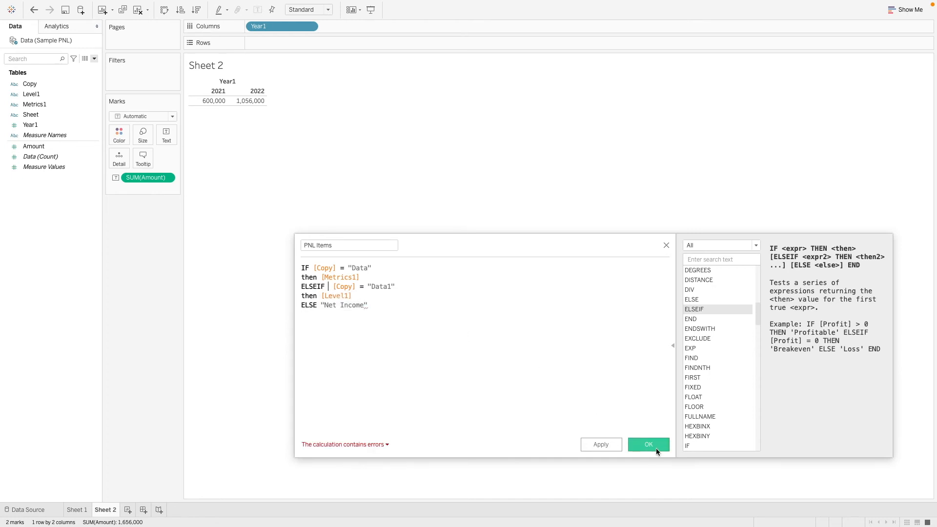
pyautogui.click(374, 305)
pyautogui.press('Return')
pyautogui.write('e')
pyautogui.press('Escape')
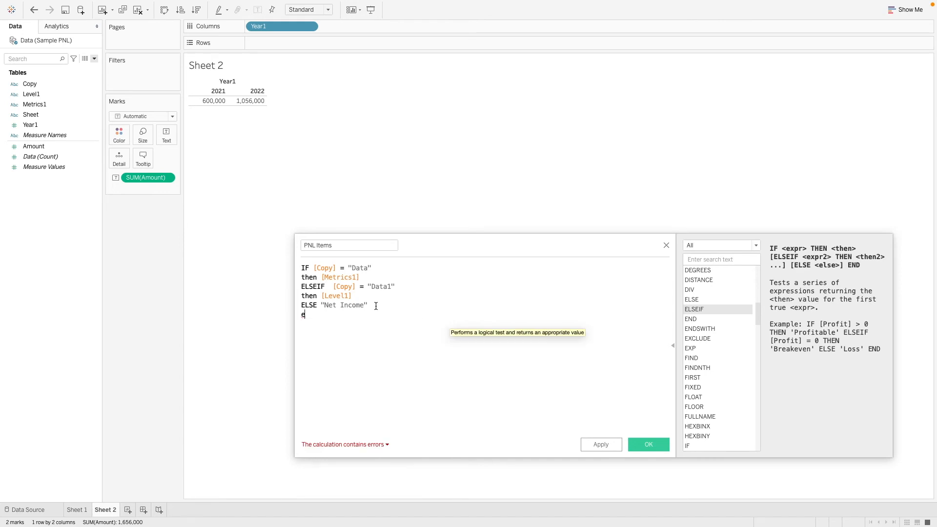
pyautogui.write('n')
pyautogui.press('Return')
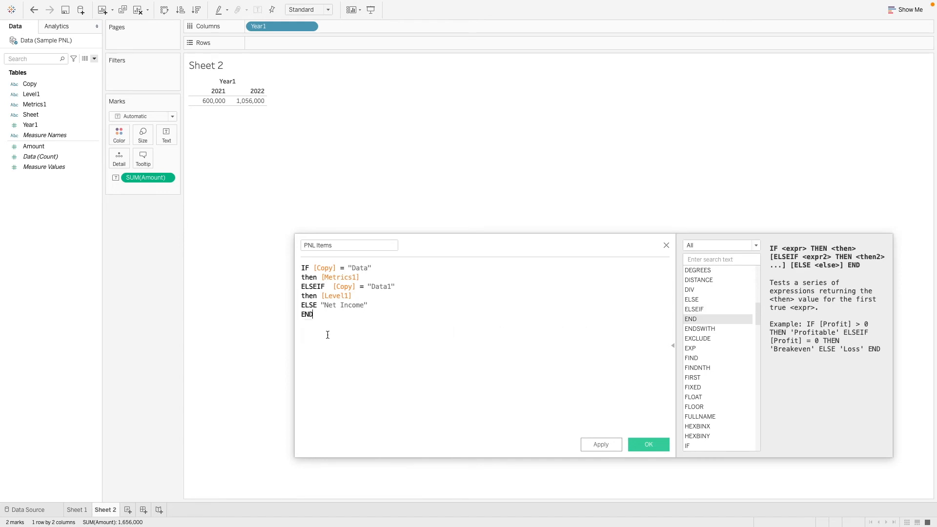
# Save the PNL Items field, place it on Rows and move Product1 and Product2 to the top.
pyautogui.click(645, 444)
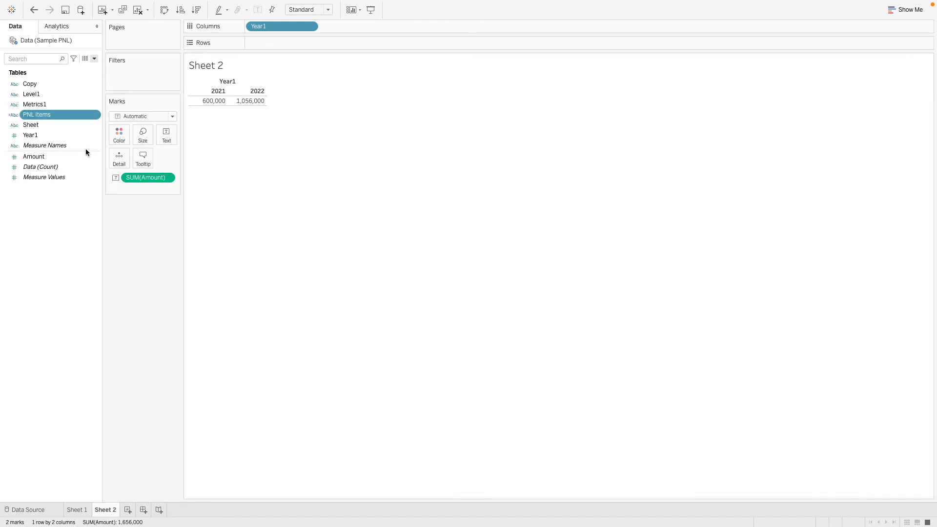
pyautogui.moveTo(54, 116); pyautogui.dragTo(301, 44)
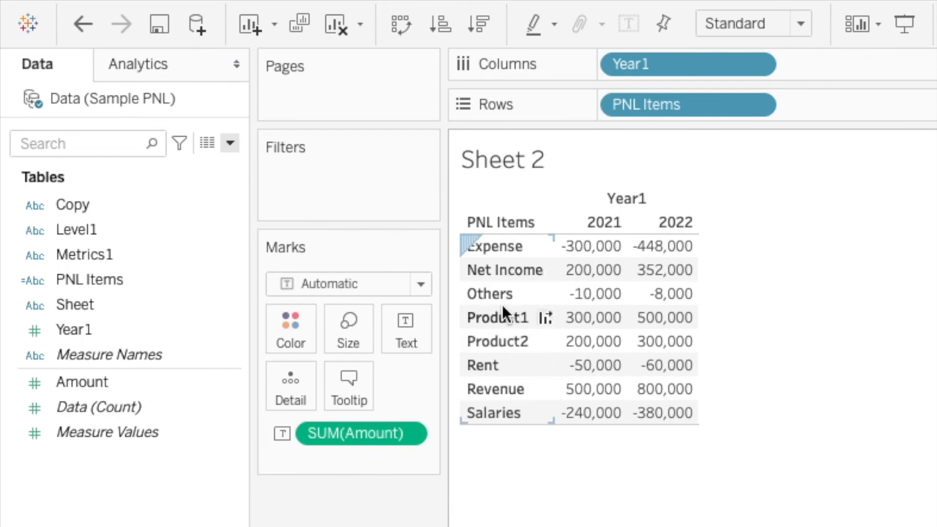
pyautogui.moveTo(503, 317); pyautogui.dragTo(504, 251)
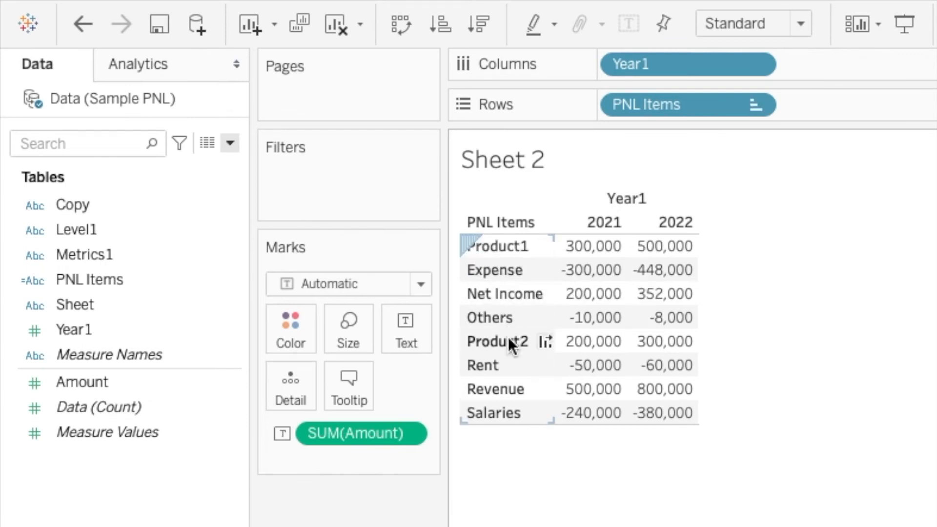
pyautogui.moveTo(508, 341); pyautogui.dragTo(511, 271)
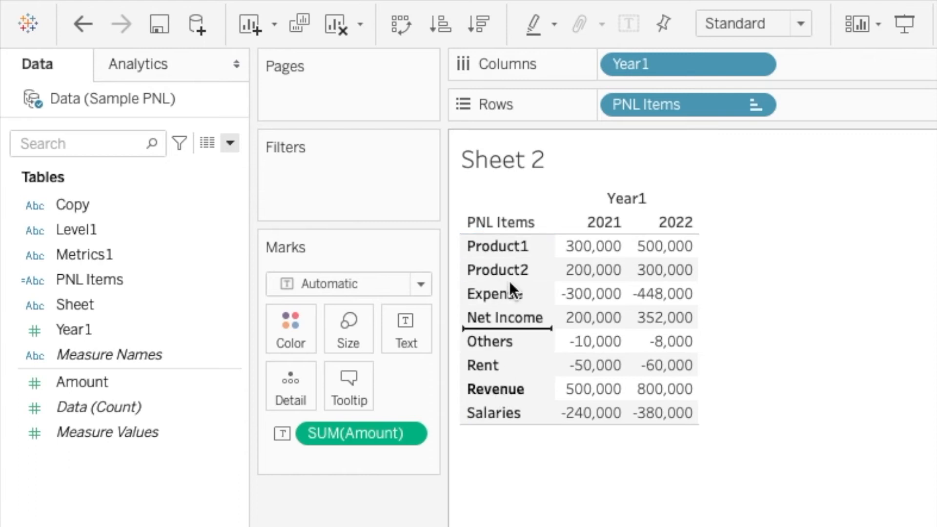
# Reorder Revenue, Rent and Salaries below the products and move Net Income to the last row.
pyautogui.moveTo(499, 389); pyautogui.dragTo(508, 286)
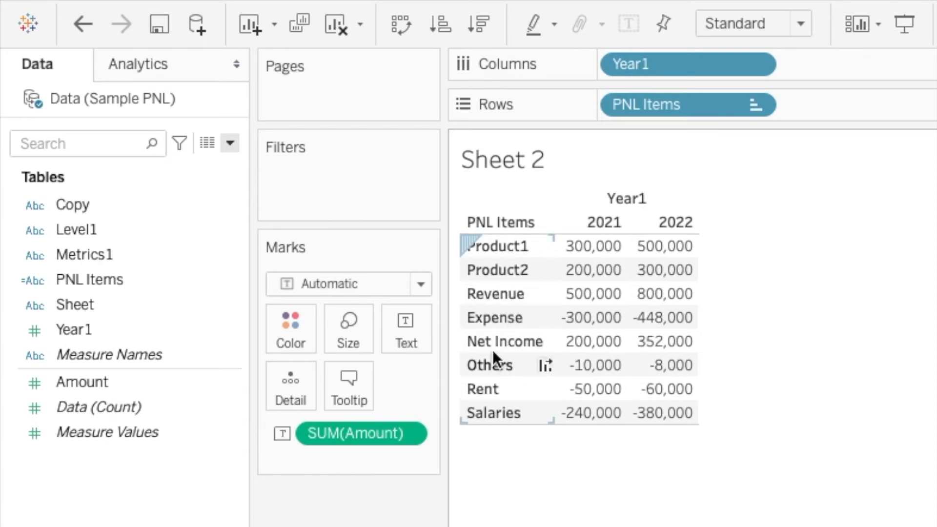
pyautogui.moveTo(490, 389); pyautogui.dragTo(500, 313)
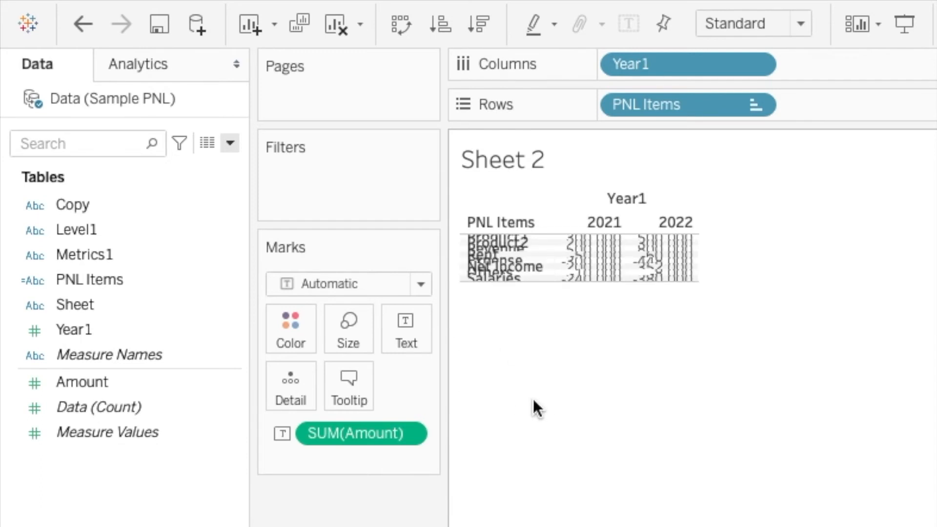
pyautogui.moveTo(490, 389)
pyautogui.mouseDown()
pyautogui.moveTo(506, 396)
pyautogui.moveTo(511, 339)
pyautogui.mouseUp()
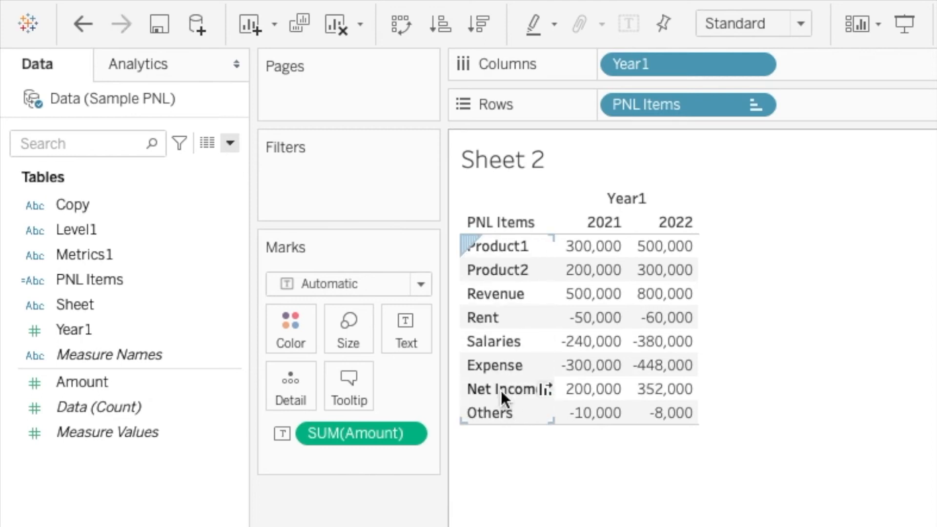
pyautogui.moveTo(501, 393); pyautogui.dragTo(504, 418)
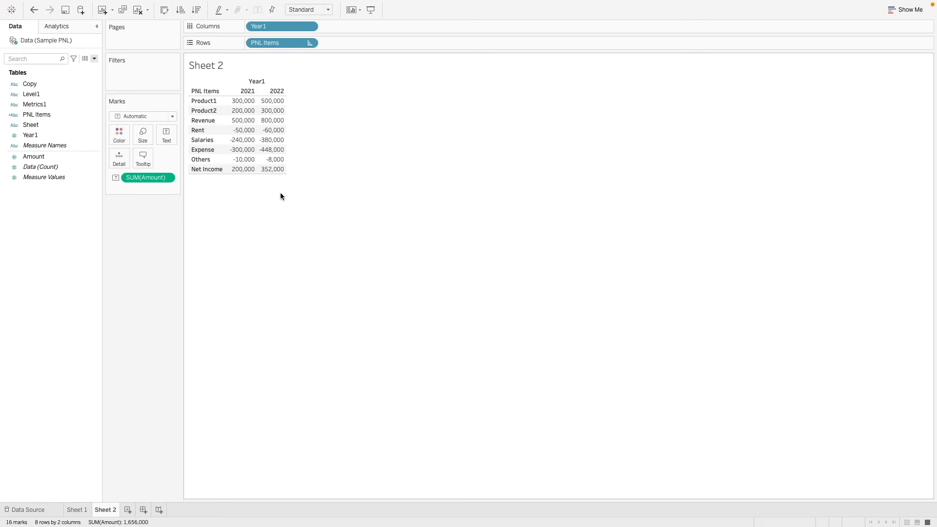
# Colour the marks by the Copy field and switch the mark type to Square.
pyautogui.click(33, 85)
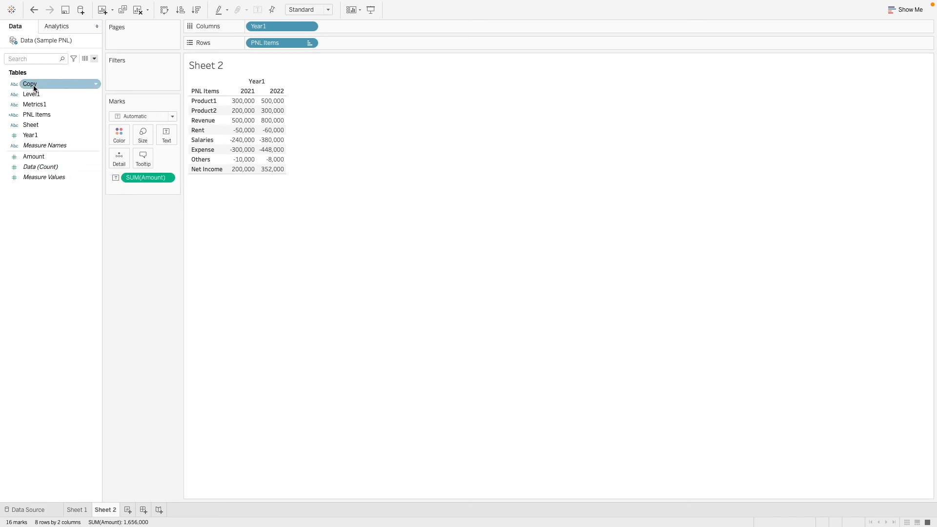
pyautogui.moveTo(33, 85); pyautogui.dragTo(120, 139)
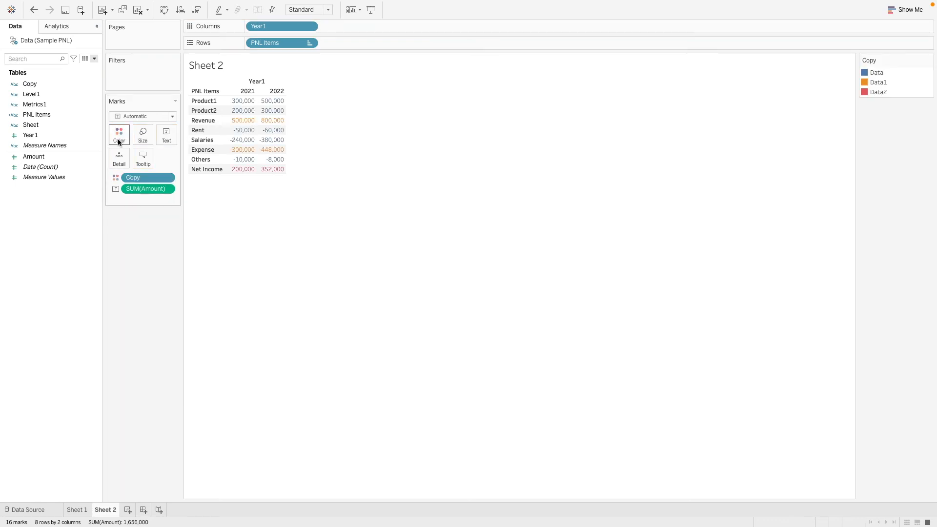
pyautogui.click(154, 117)
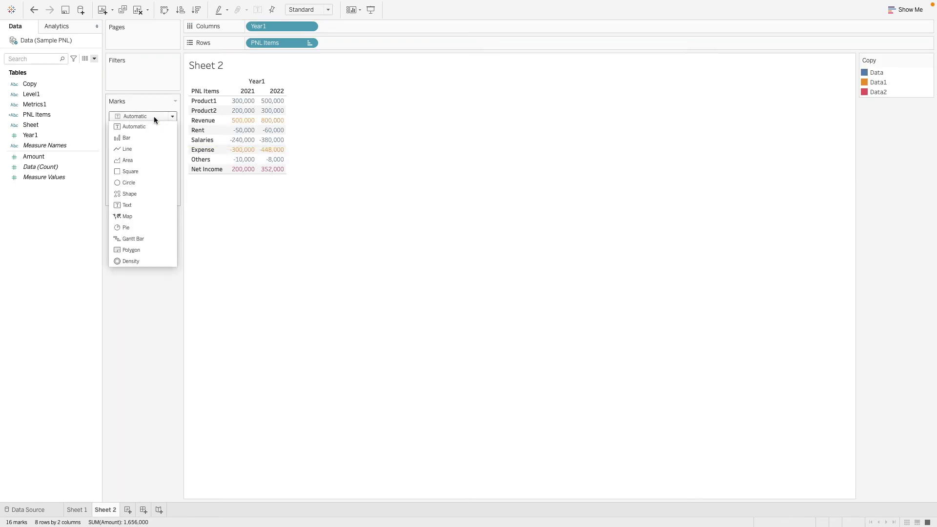
pyautogui.click(148, 171)
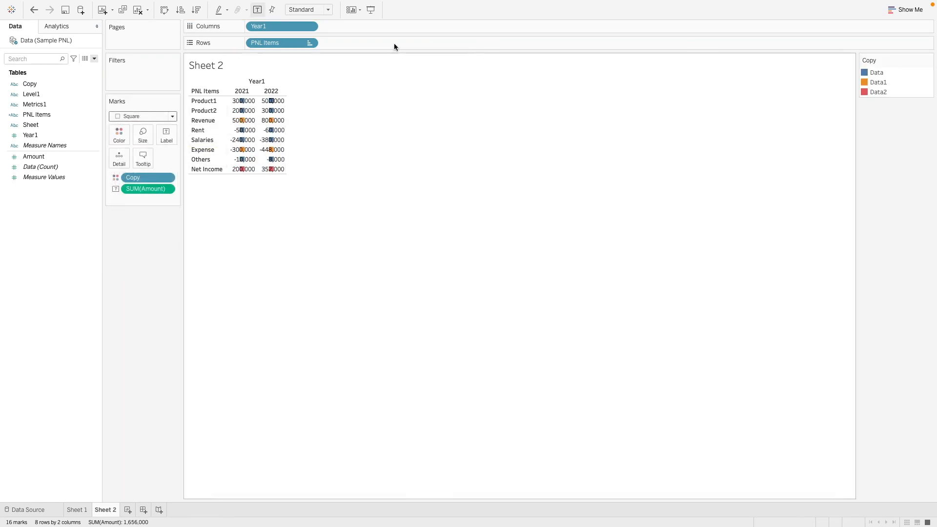
# Add a blank "" placeholder pill to Rows and max the mark size so squares fill each cell.
pyautogui.doubleClick(434, 43)
pyautogui.write('""')
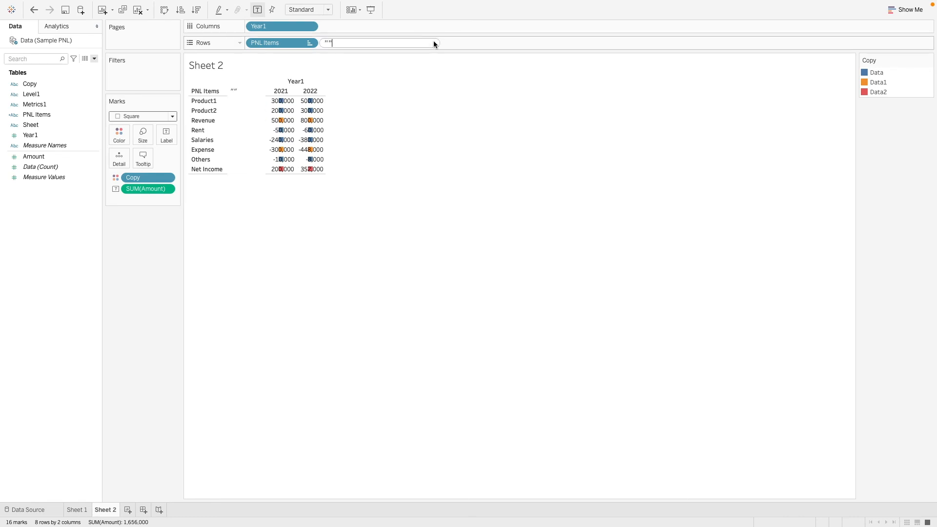
pyautogui.press('Return')
pyautogui.click(143, 136)
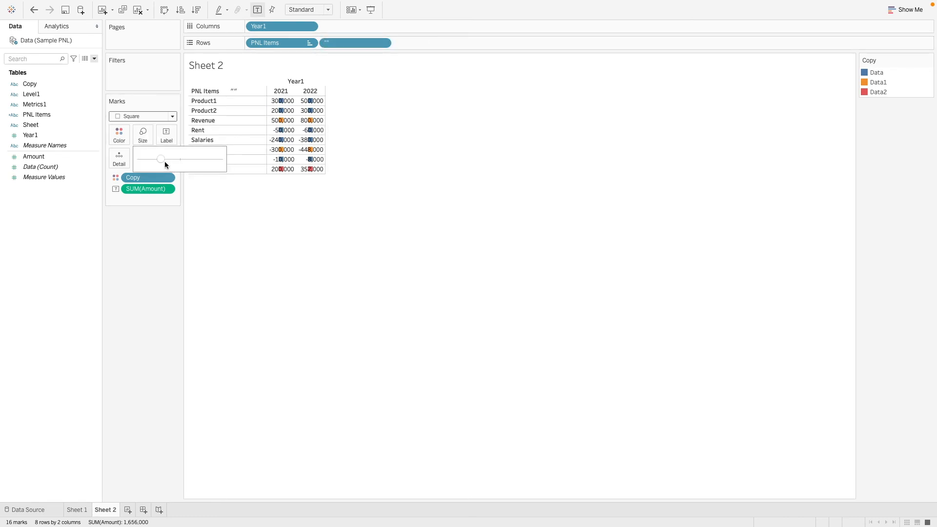
pyautogui.moveTo(161, 159); pyautogui.dragTo(273, 160)
pyautogui.click(237, 91)
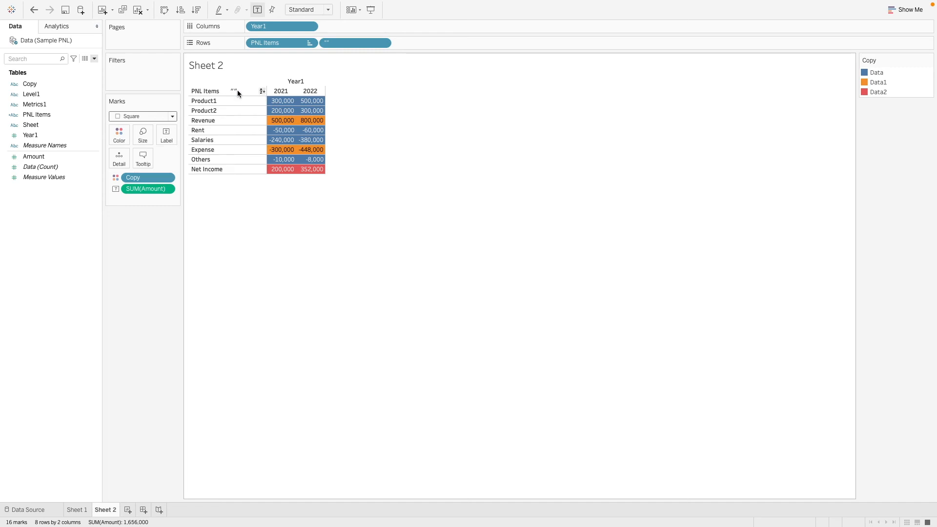
# Hide the blank placeholder header column and the Year1 field label row.
pyautogui.rightClick(343, 45)
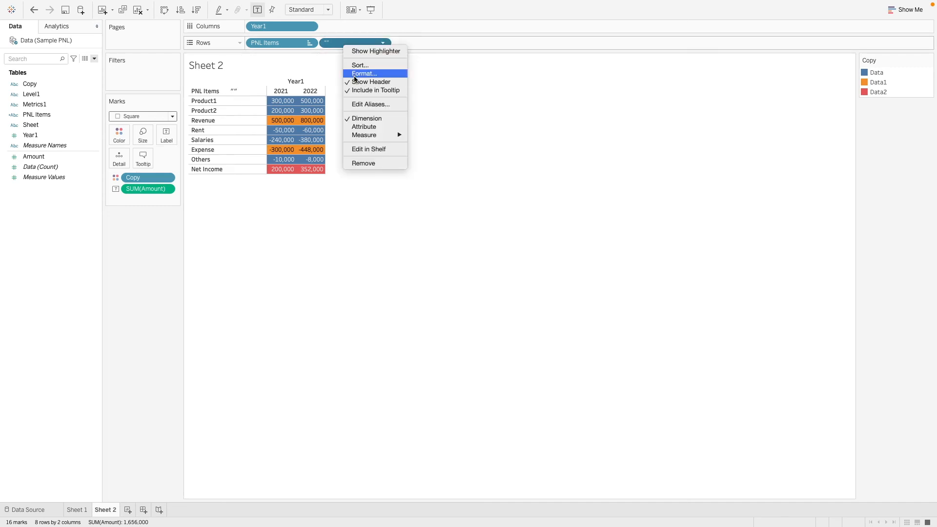
pyautogui.click(369, 81)
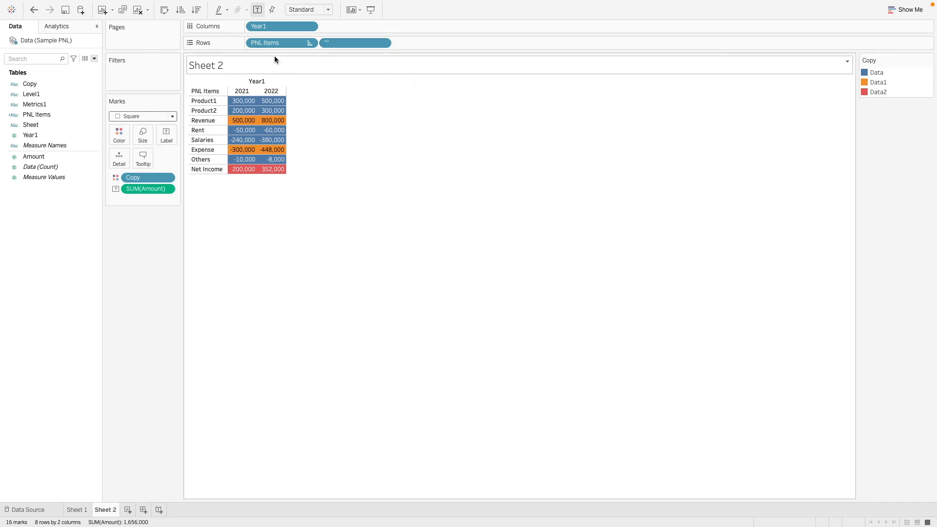
pyautogui.rightClick(258, 80)
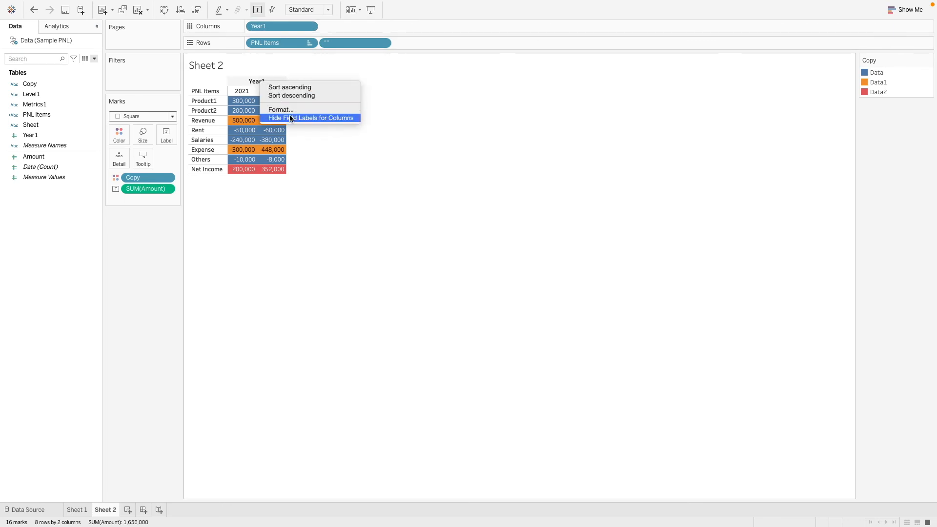
pyautogui.click(310, 118)
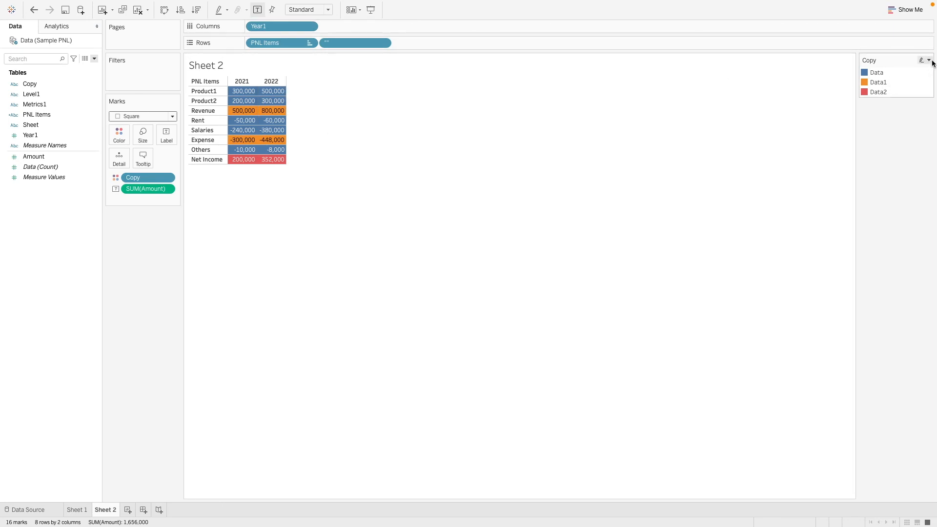
# In Edit Colors, give the Data rows white from the Custom palette.
pyautogui.click(931, 62)
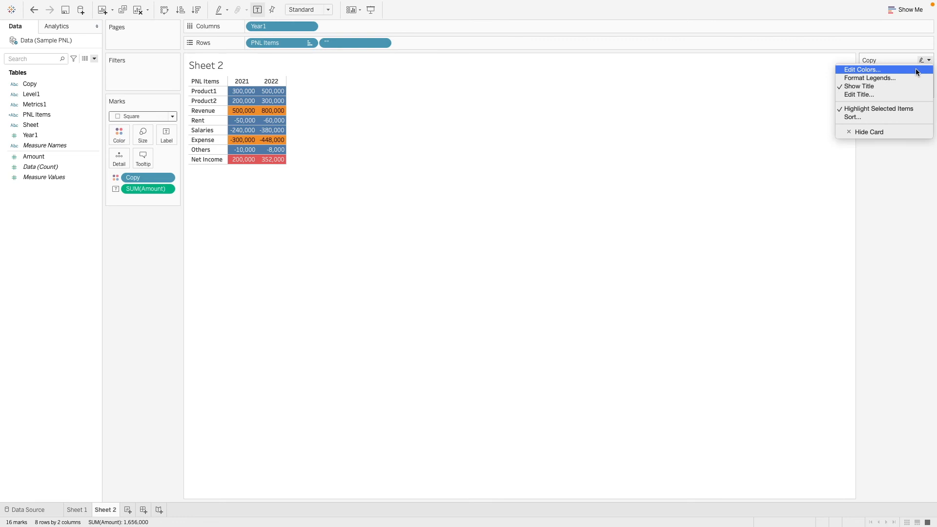
pyautogui.click(916, 68)
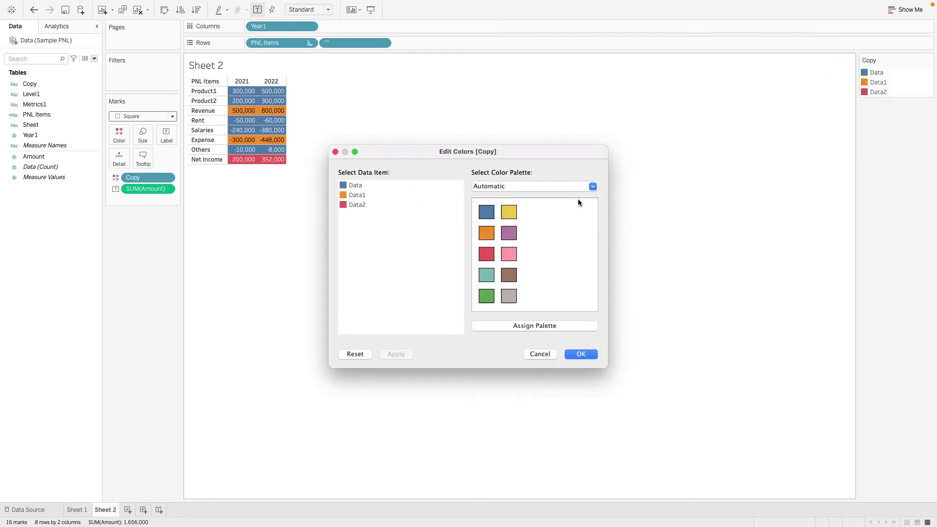
pyautogui.click(502, 188)
pyautogui.click(496, 492)
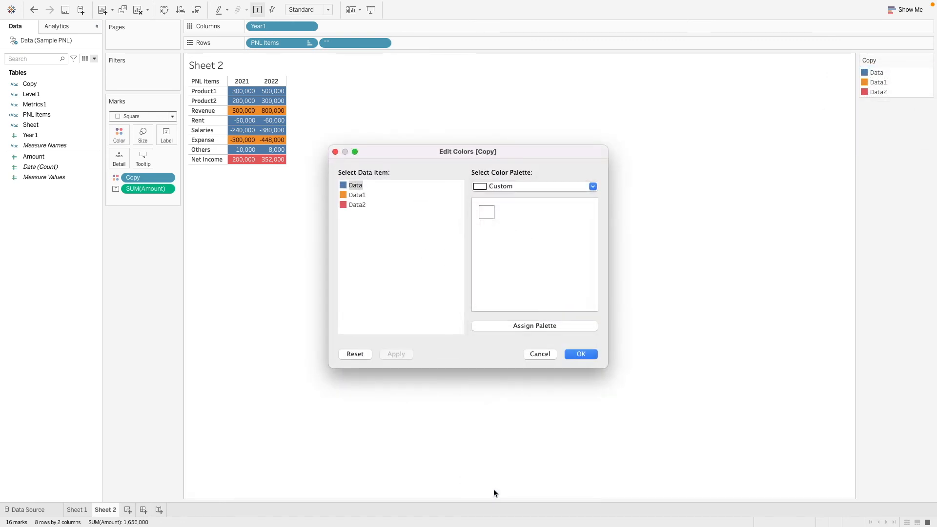
pyautogui.click(490, 214)
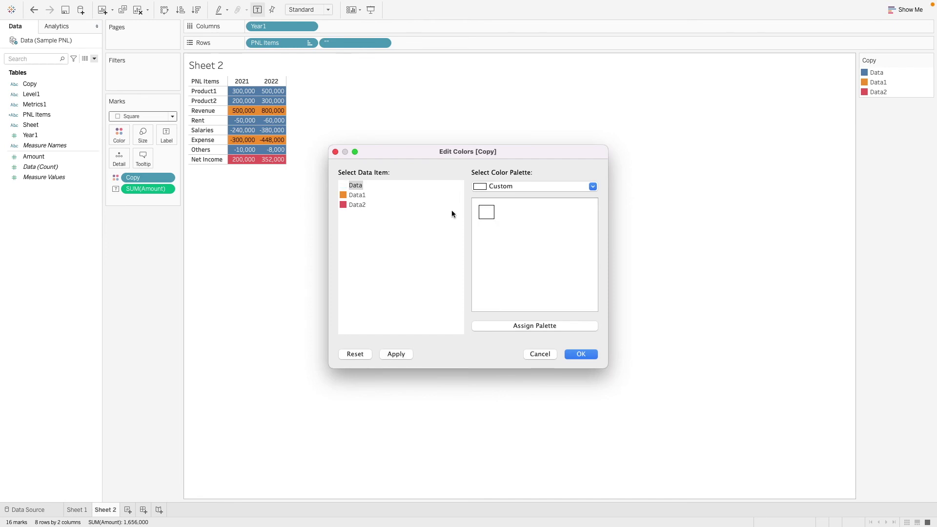
# Give Data1 a light blue and Data2 a medium blue from the Blue palette and apply.
pyautogui.click(509, 186)
pyautogui.click(527, 165)
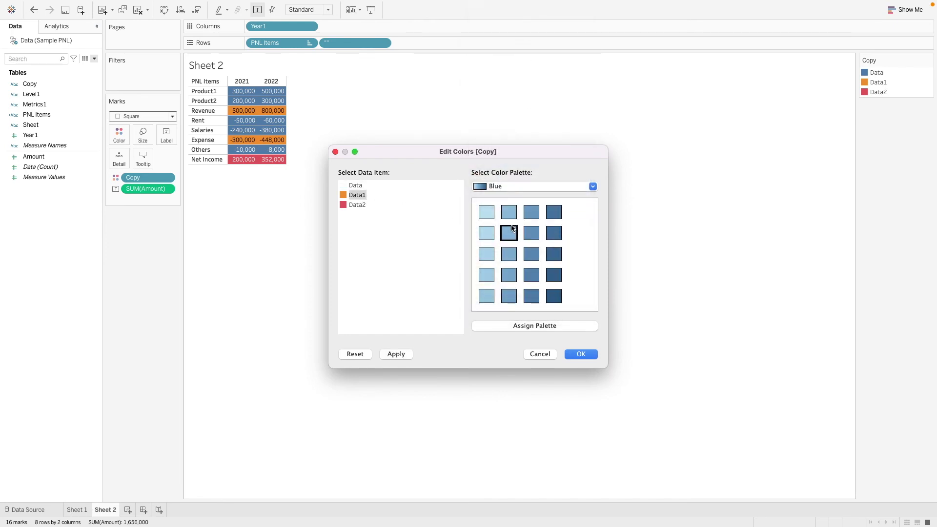
pyautogui.click(486, 212)
pyautogui.click(357, 205)
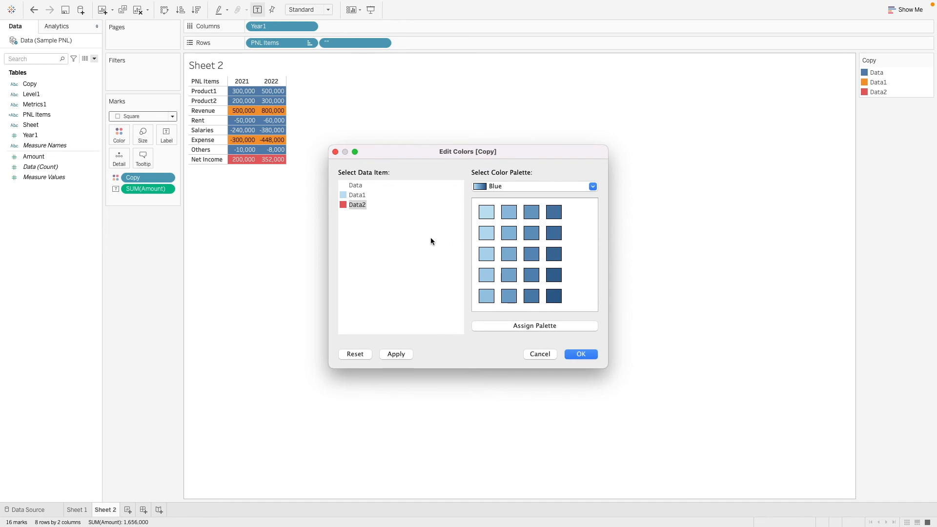
pyautogui.click(487, 253)
pyautogui.click(578, 355)
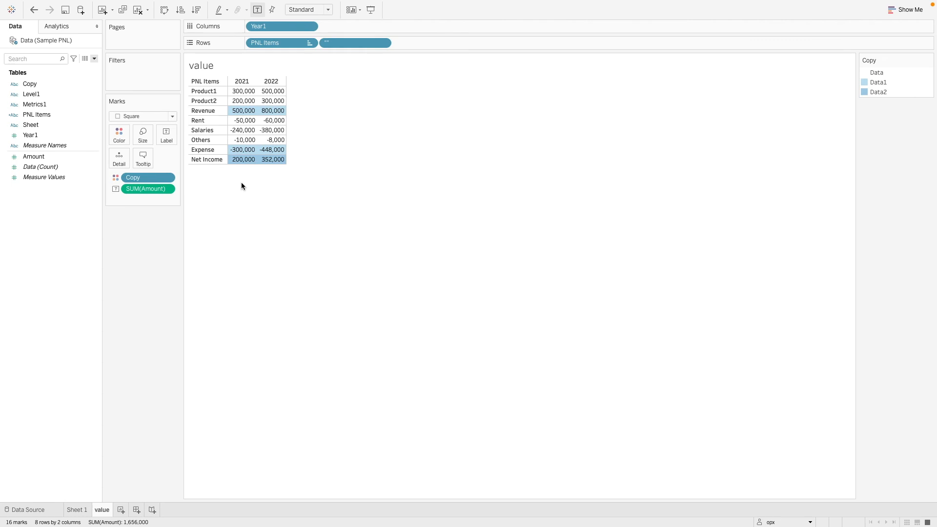
# Duplicate the value sheet and rename the copy 'header'.
pyautogui.rightClick(208, 112)
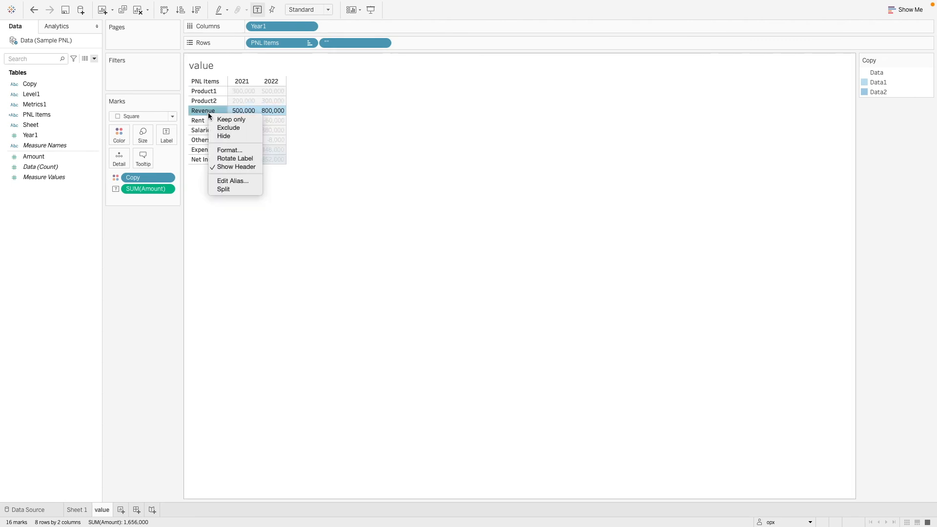
pyautogui.click(209, 113)
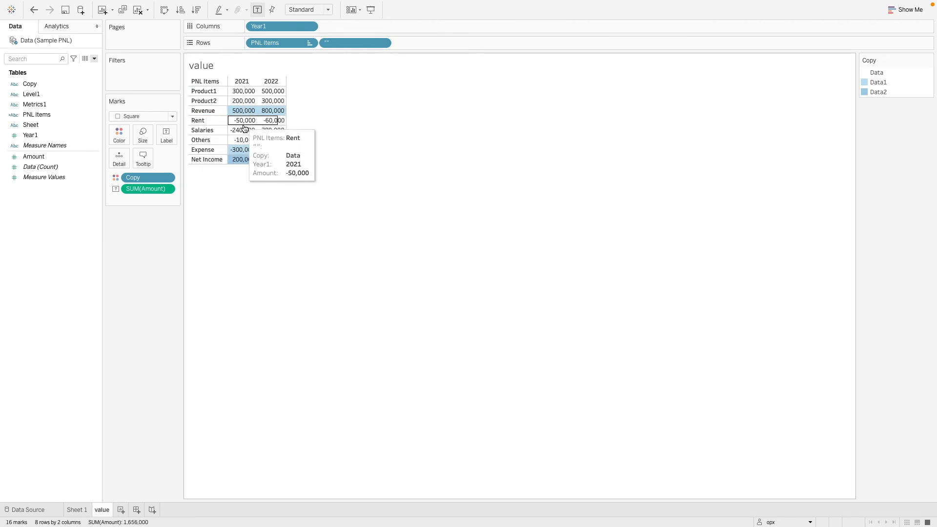
pyautogui.click(202, 152)
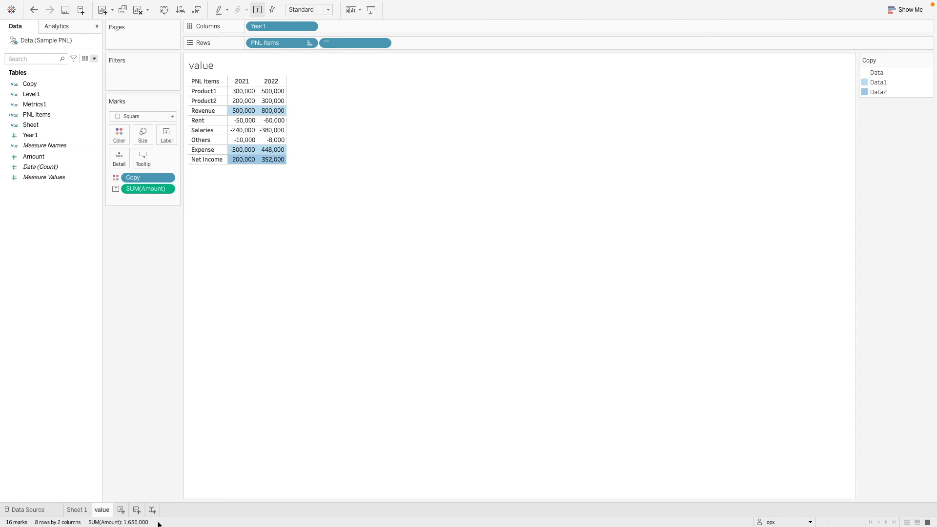
pyautogui.rightClick(106, 511)
pyautogui.click(128, 433)
pyautogui.doubleClick(125, 513)
pyautogui.write('header')
pyautogui.press('Return')
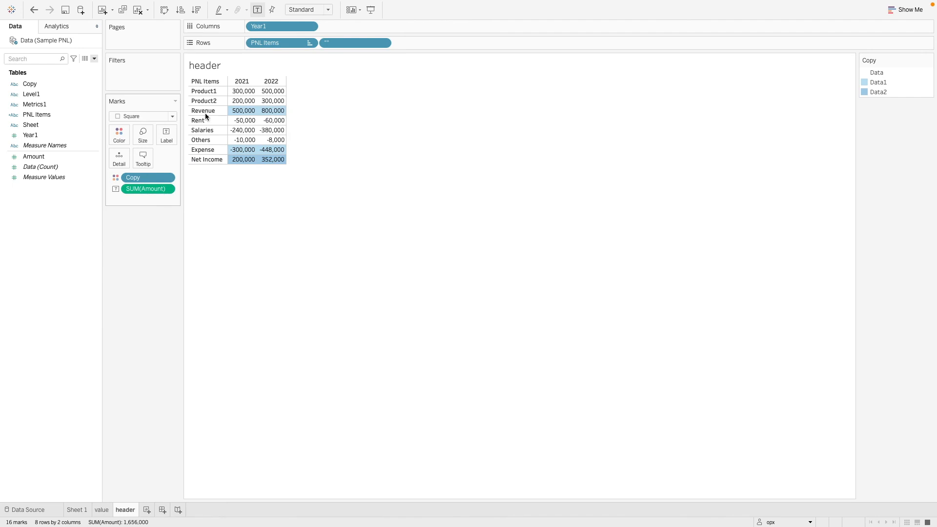
# Show PNL Items names as the label text, remove Year1 and hide the PNL Items row header.
pyautogui.moveTo(40, 116); pyautogui.dragTo(147, 194)
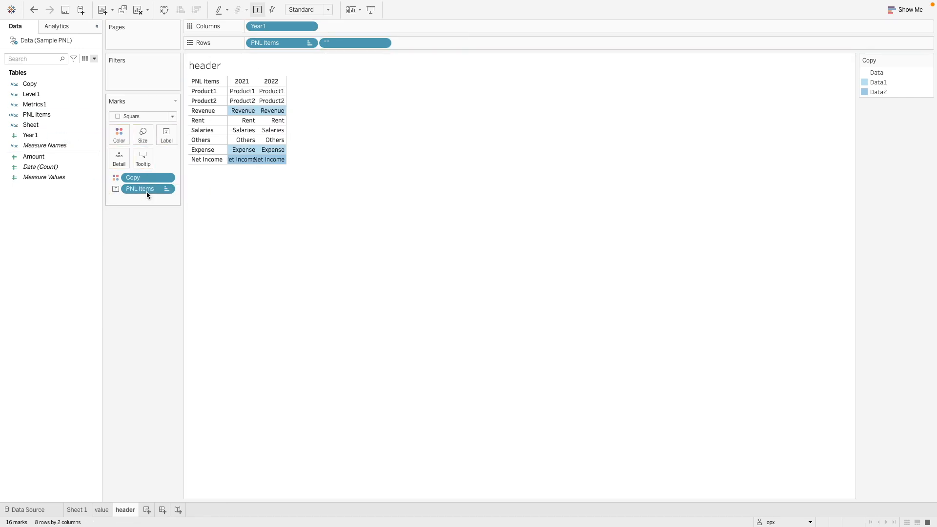
pyautogui.rightClick(292, 29)
pyautogui.click(315, 193)
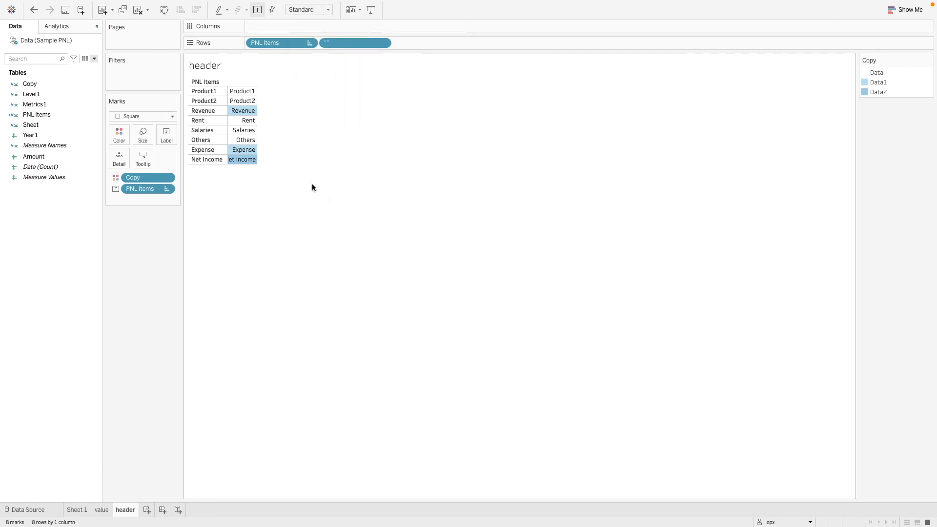
pyautogui.moveTo(295, 135); pyautogui.dragTo(301, 135)
pyautogui.rightClick(282, 43)
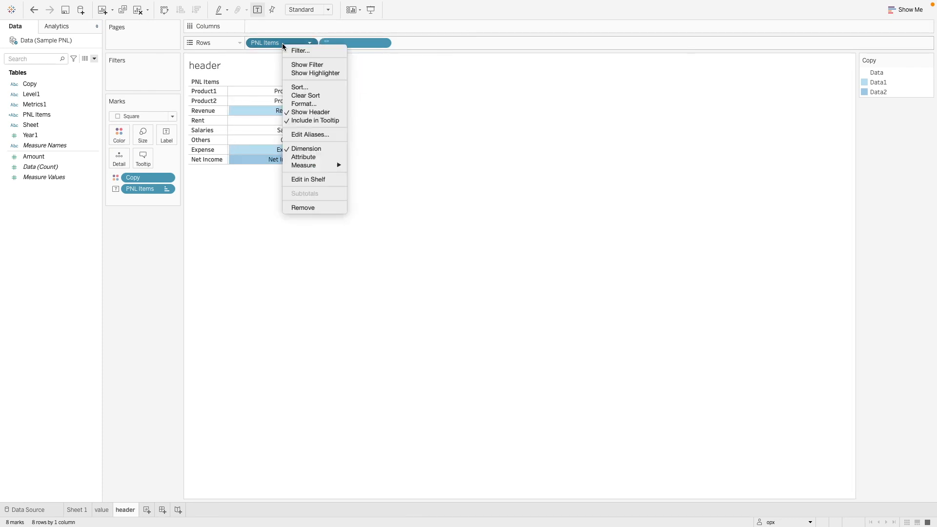
pyautogui.click(305, 114)
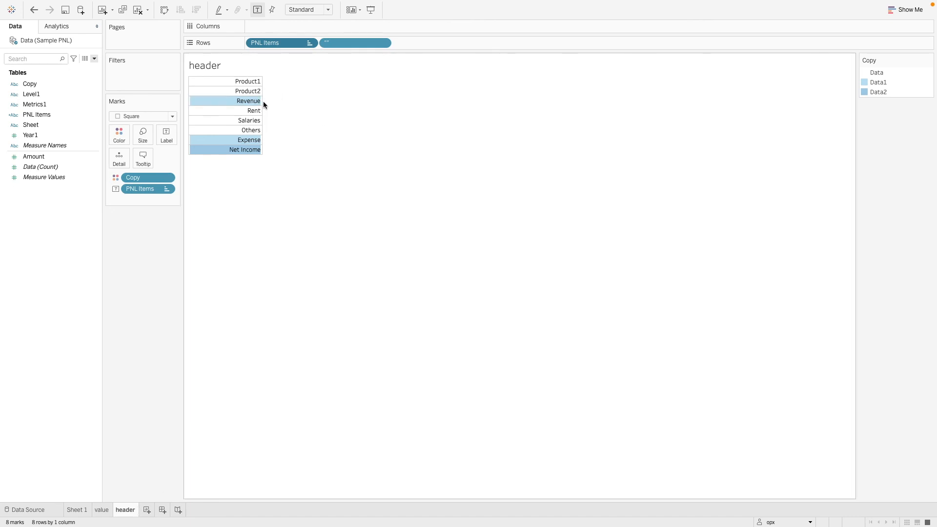
pyautogui.moveTo(262, 103); pyautogui.dragTo(258, 103)
# Hide the PNL Items row header on the value sheet as well.
pyautogui.click(102, 510)
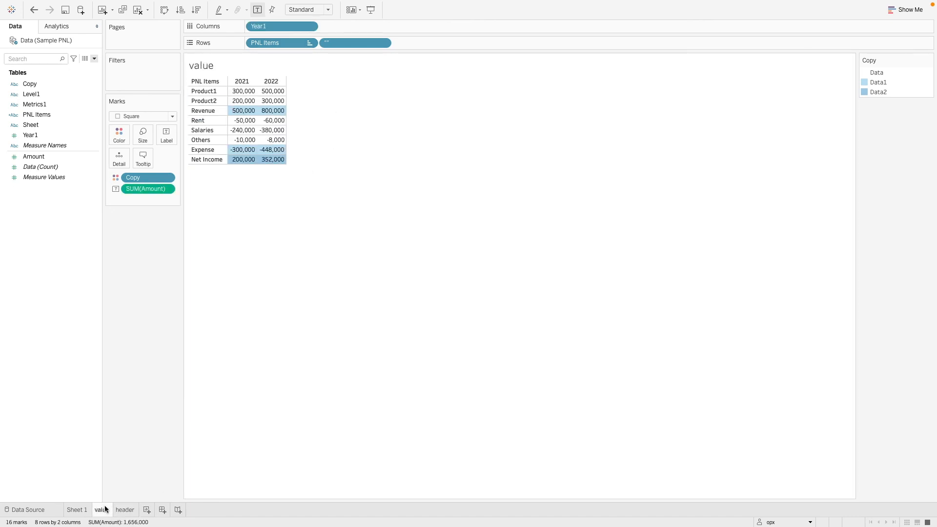
pyautogui.rightClick(286, 43)
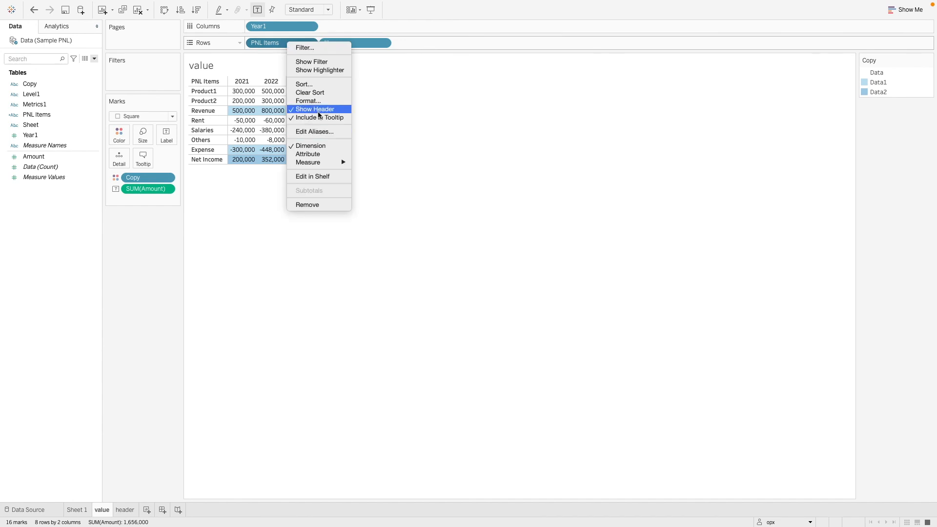
pyautogui.click(319, 113)
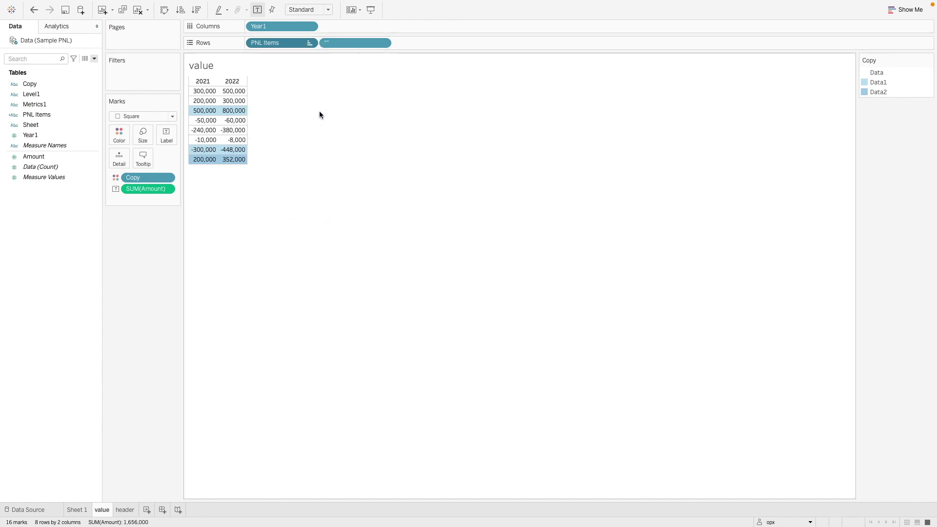
# Create Dashboard 1 with a floating horizontal container holding the header and value sheets side by side.
pyautogui.click(162, 510)
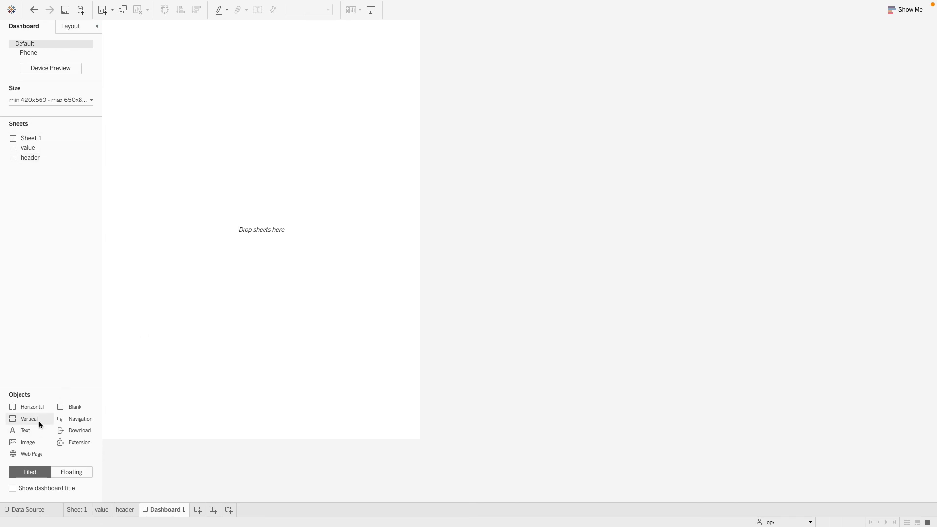
pyautogui.click(70, 472)
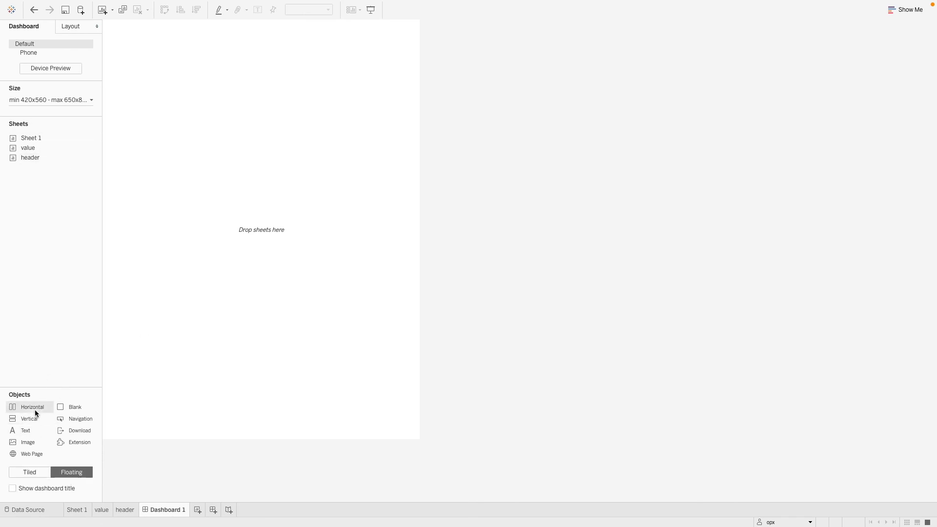
pyautogui.moveTo(35, 409); pyautogui.dragTo(190, 180)
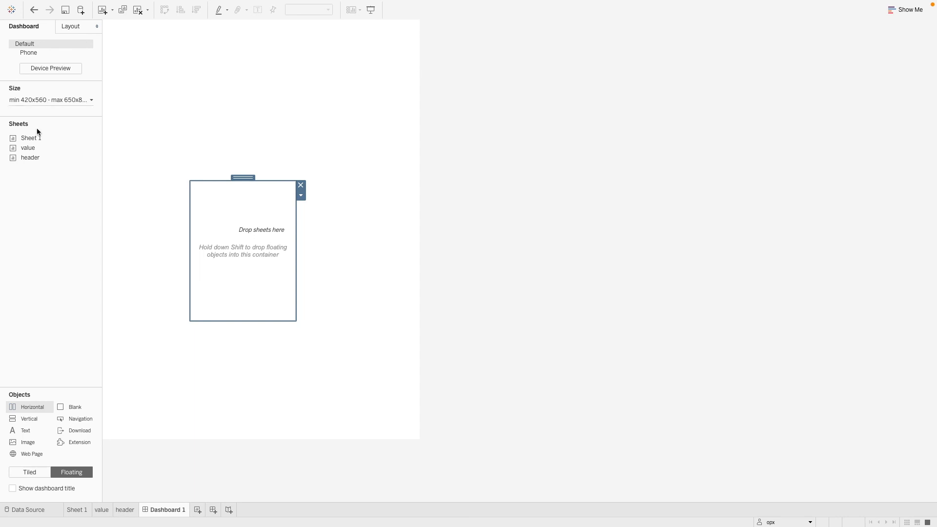
pyautogui.moveTo(29, 158); pyautogui.dragTo(251, 218)
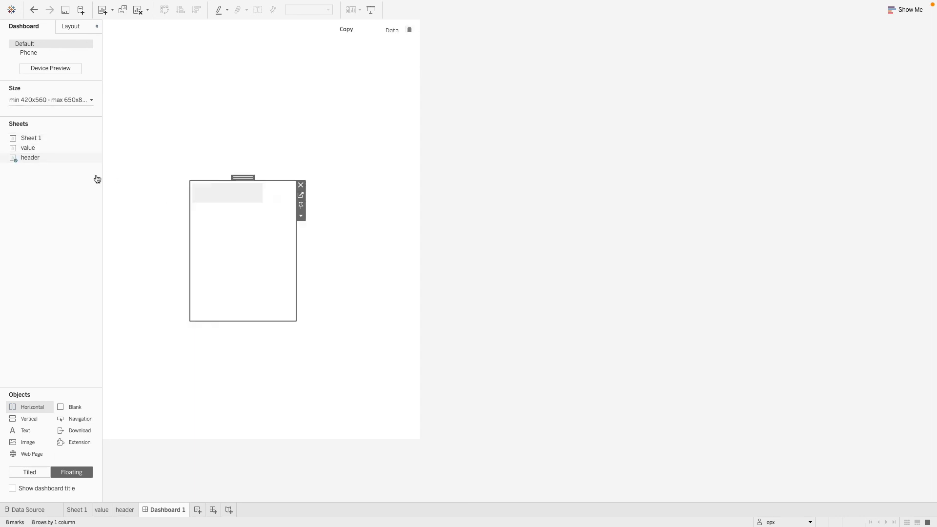
pyautogui.moveTo(28, 149); pyautogui.dragTo(288, 231)
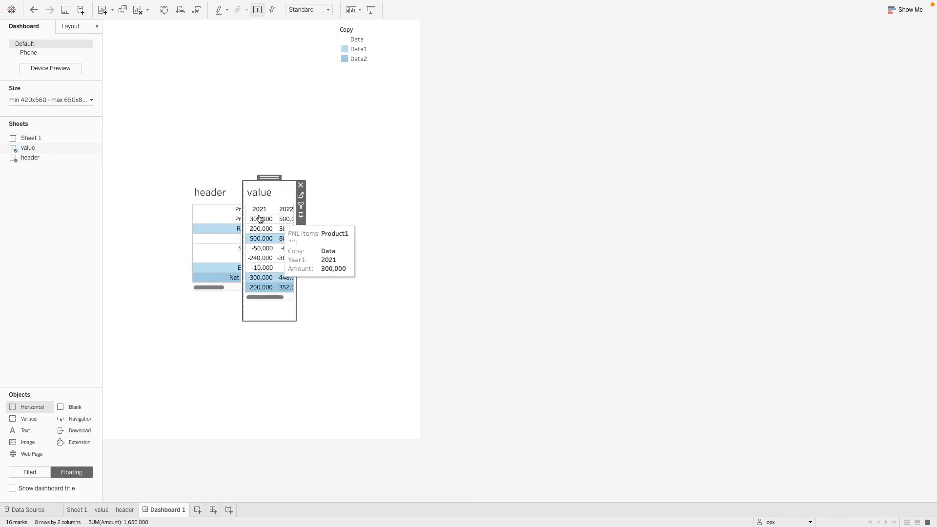
# Hide the titles of both the value and header sheets.
pyautogui.rightClick(266, 195)
pyautogui.click(280, 216)
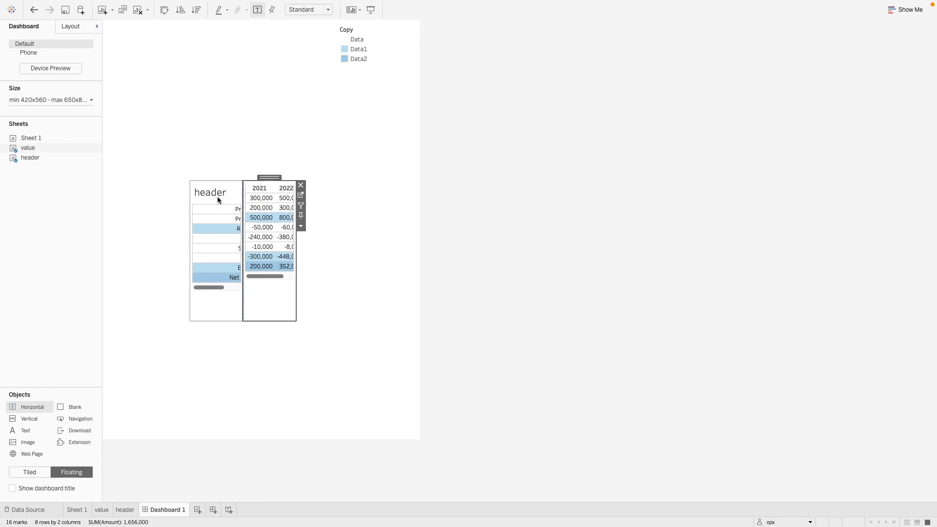
pyautogui.rightClick(217, 196)
pyautogui.click(244, 223)
pyautogui.rightClick(221, 192)
pyautogui.click(230, 211)
pyautogui.click(209, 196)
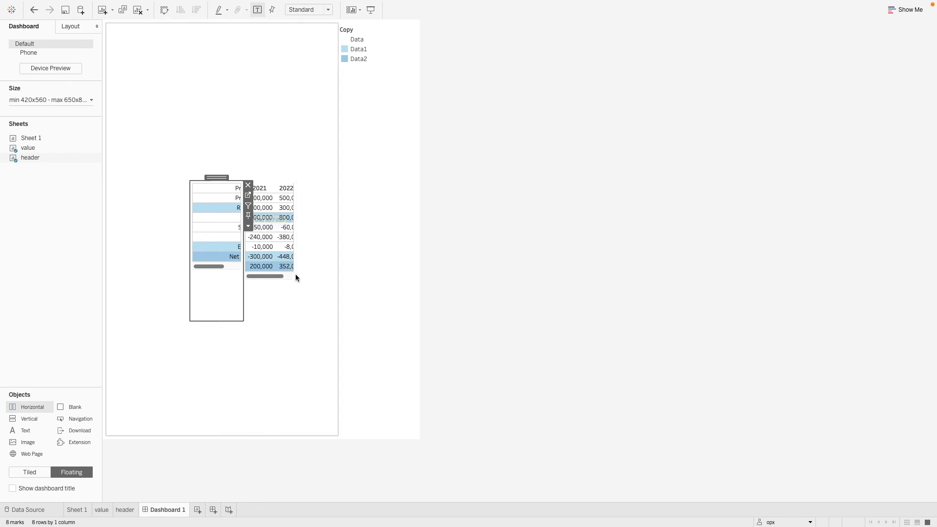
pyautogui.moveTo(260, 256)
pyautogui.click(272, 286)
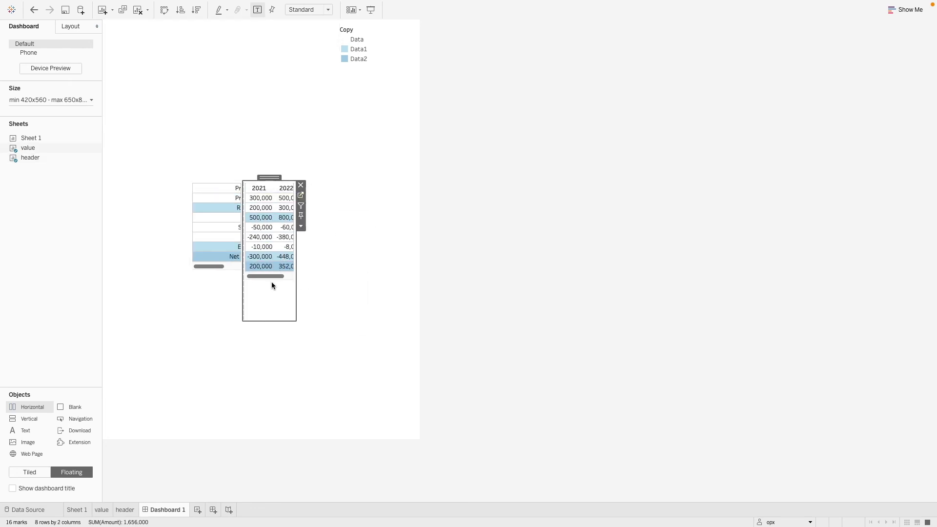
pyautogui.click(303, 228)
pyautogui.moveTo(342, 254)
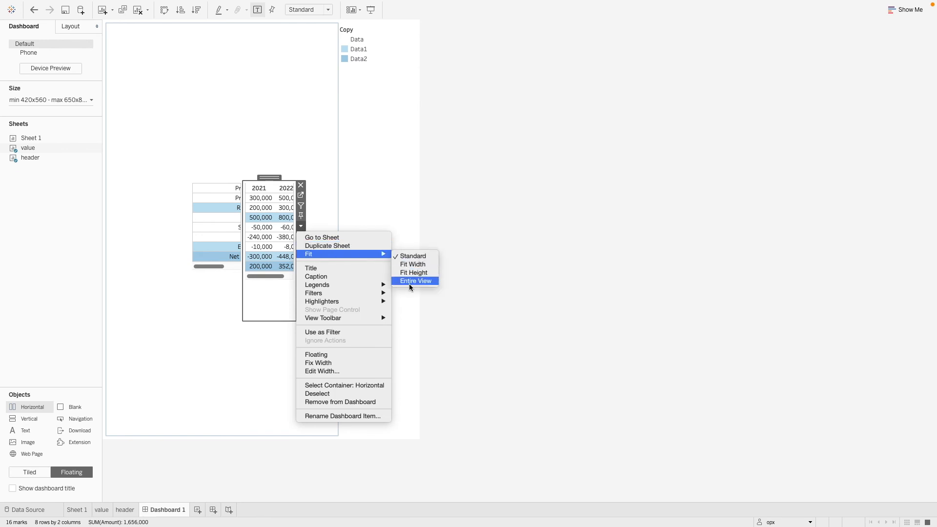
# Set both the value and header sheets to fit Entire View.
pyautogui.click(415, 281)
pyautogui.click(237, 288)
pyautogui.click(270, 228)
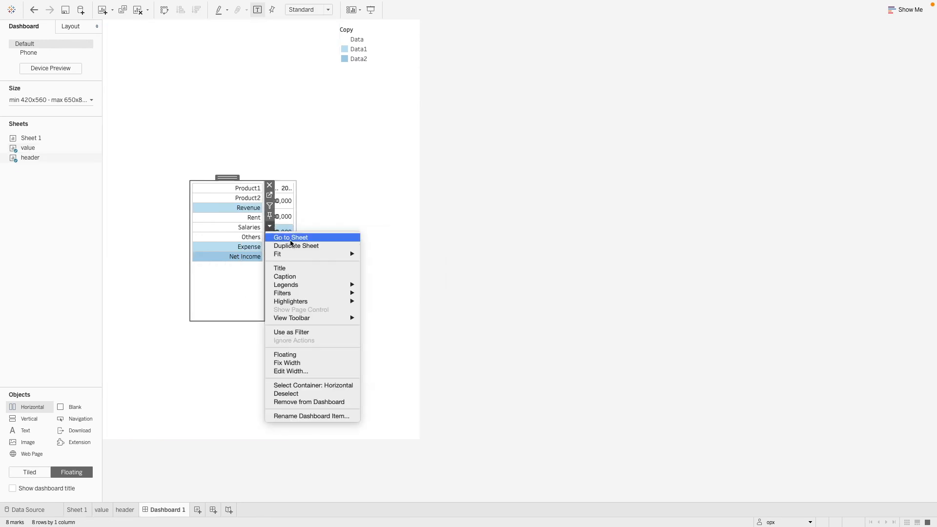
pyautogui.click(376, 281)
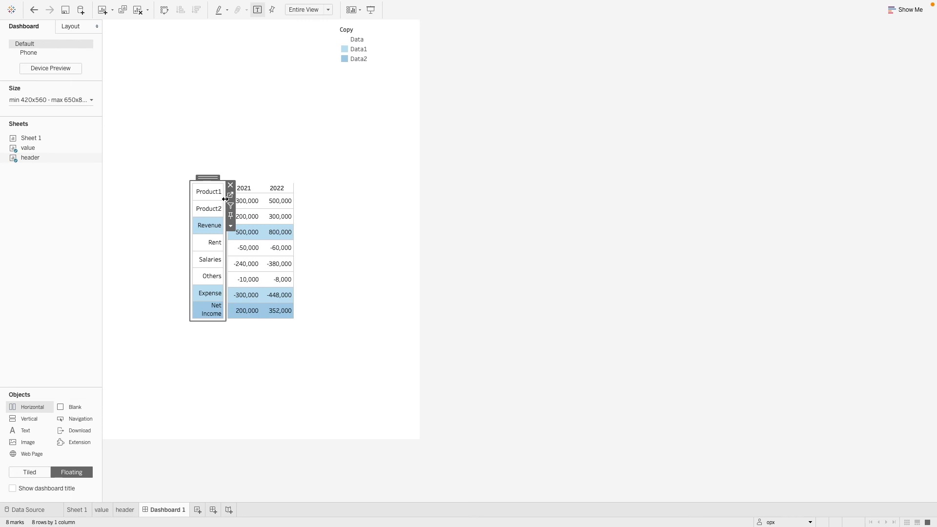
# Enlarge the container on three sides and remove the Copy colour legend.
pyautogui.click(257, 182)
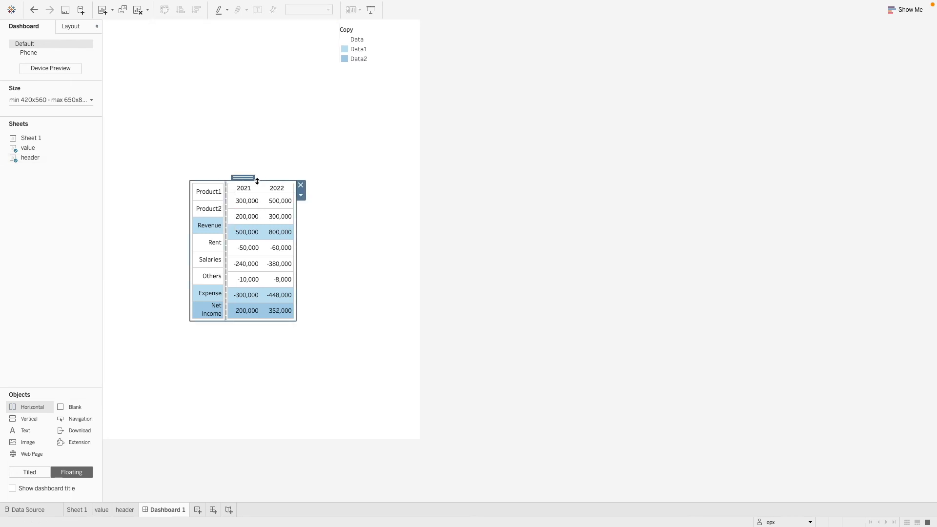
pyautogui.moveTo(256, 180); pyautogui.dragTo(257, 97)
pyautogui.moveTo(297, 188); pyautogui.dragTo(367, 190)
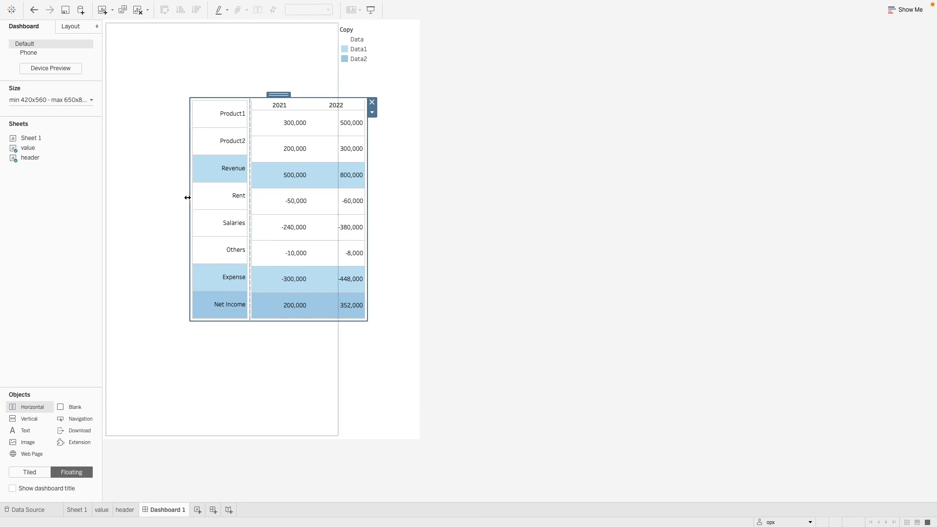
pyautogui.moveTo(188, 197); pyautogui.dragTo(142, 197)
pyautogui.click(348, 31)
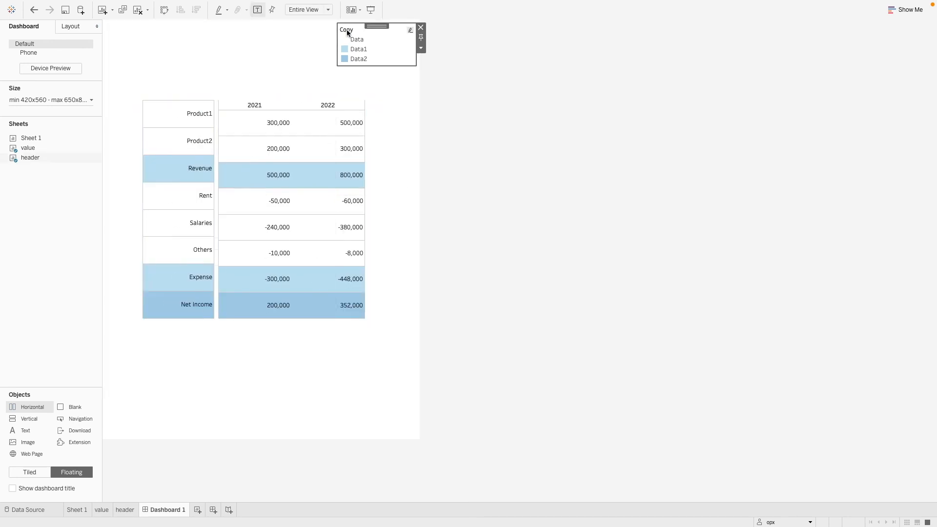
pyautogui.click(420, 28)
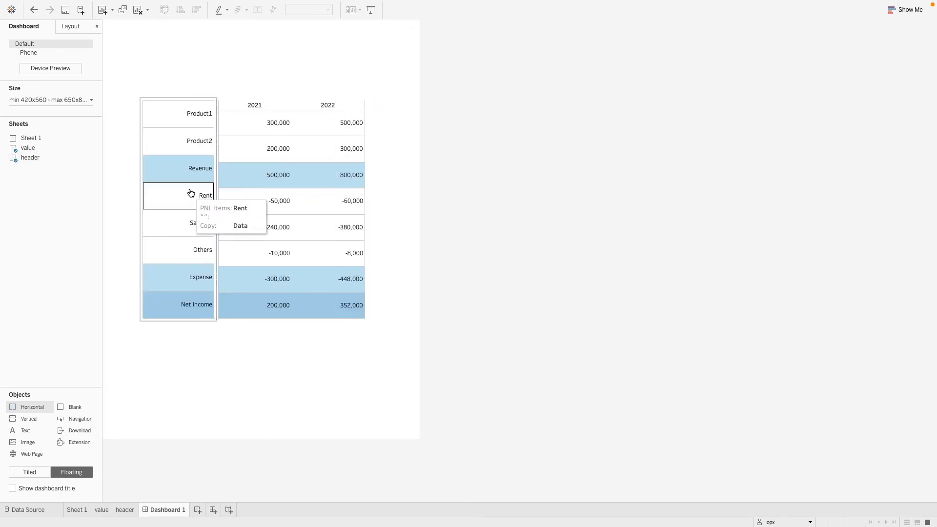
# Inspect the misaligned Product1 and Product2 row labels against the value rows.
pyautogui.click(239, 117)
pyautogui.click(189, 114)
pyautogui.click(249, 110)
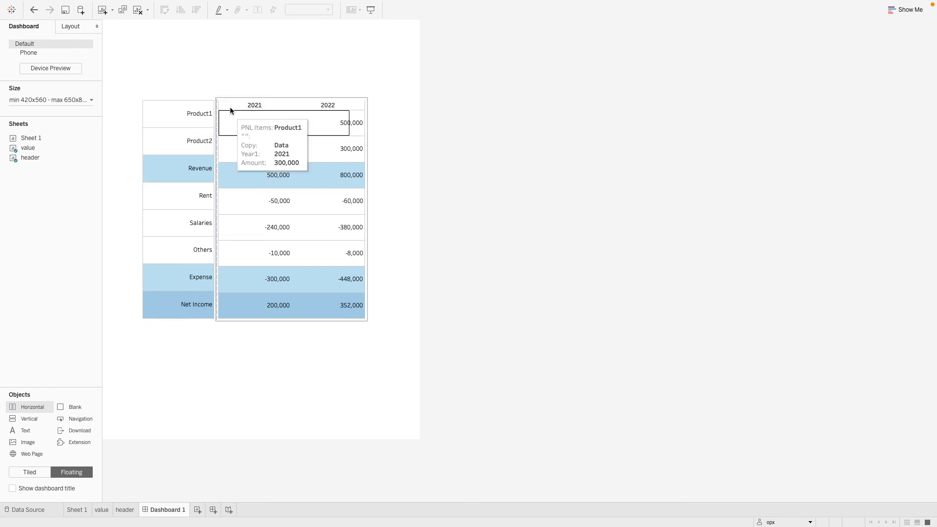
pyautogui.click(210, 113)
pyautogui.click(261, 106)
pyautogui.click(208, 114)
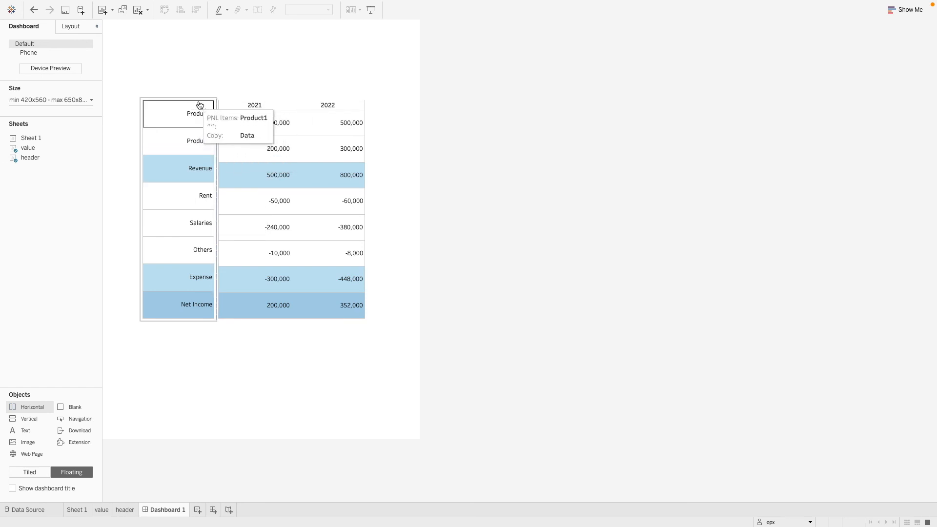
pyautogui.click(262, 105)
pyautogui.click(213, 110)
pyautogui.click(223, 105)
pyautogui.click(199, 141)
pyautogui.click(132, 496)
# Add an empty string calculation as the header sheet's column header and return to the dashboard.
pyautogui.click(199, 113)
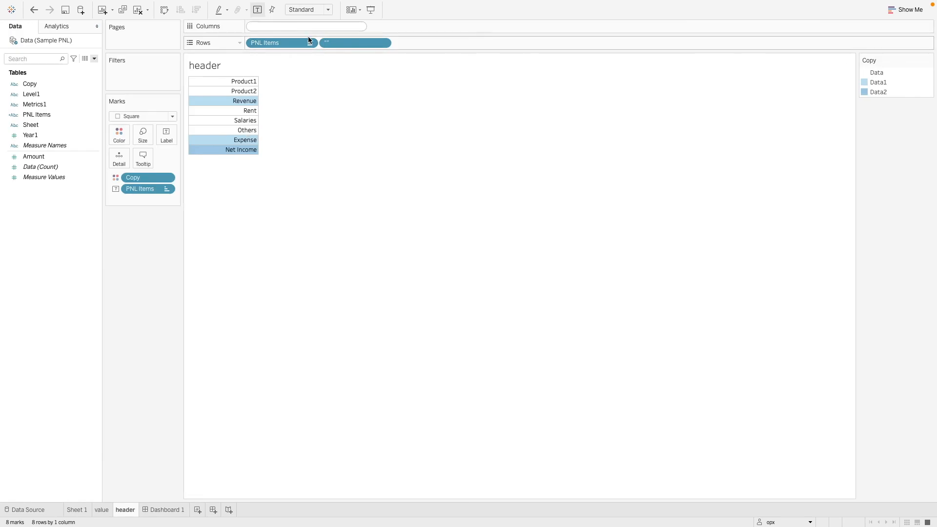
pyautogui.write('""')
pyautogui.press('Return')
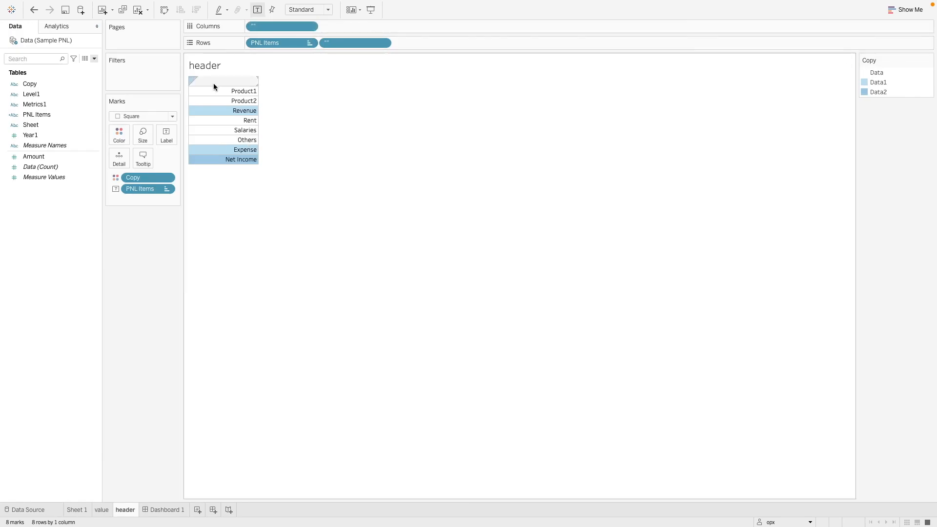
pyautogui.click(165, 509)
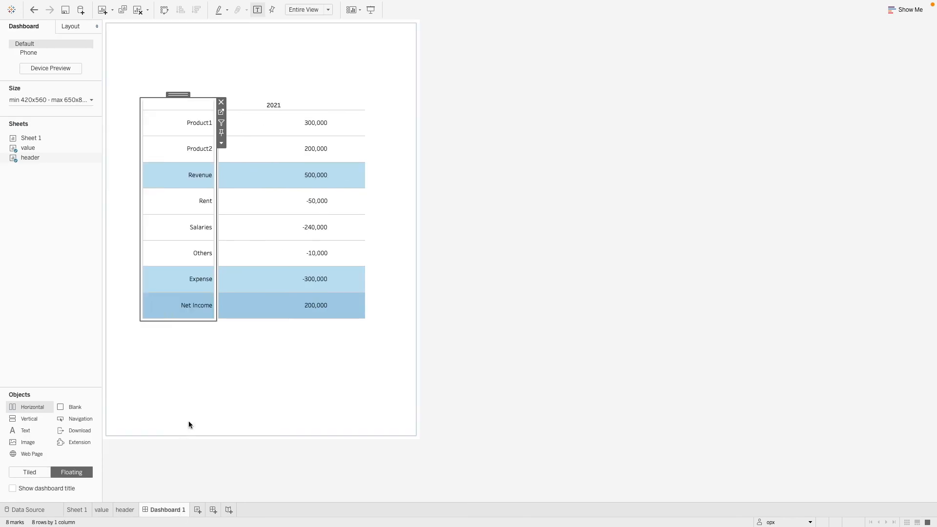
# Set the header sheet's outer padding to 0 in the Layout pane.
pyautogui.click(176, 101)
pyautogui.click(70, 26)
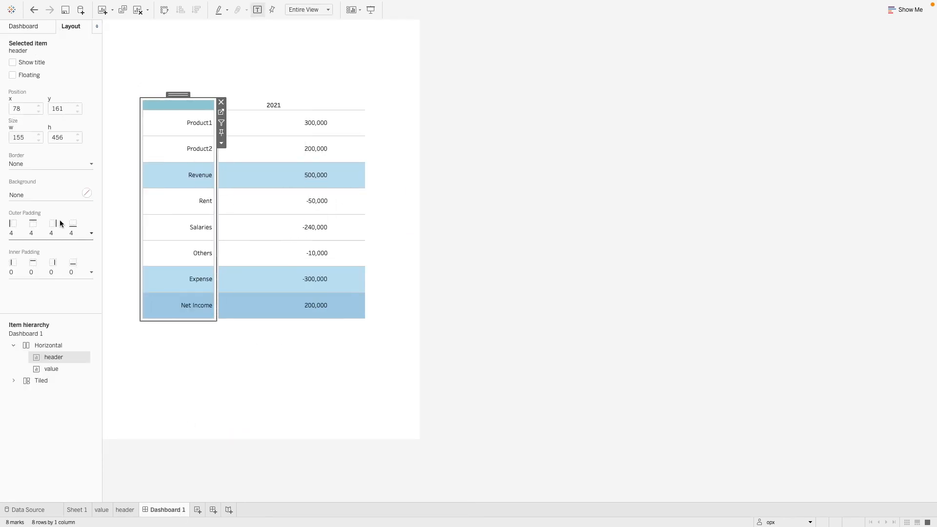
pyautogui.click(91, 233)
pyautogui.click(52, 269)
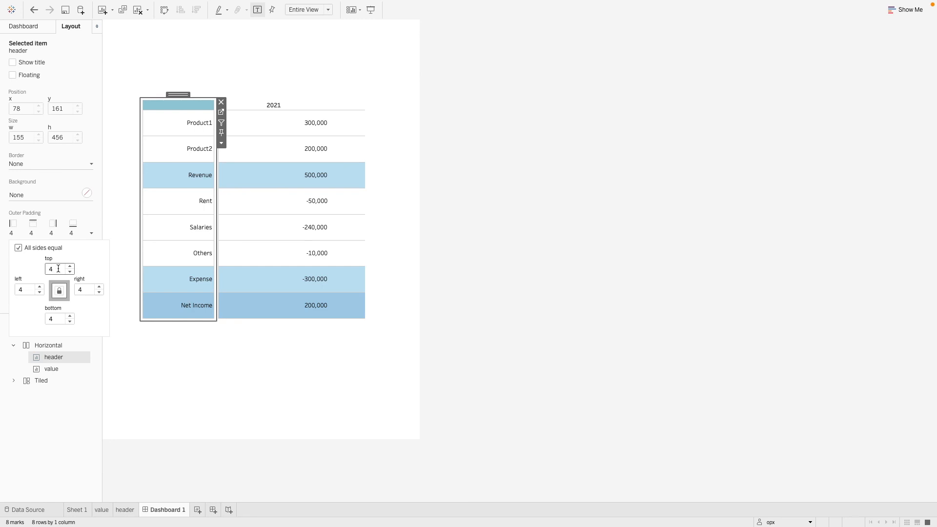
# Set the value sheet's outer padding to 0 so both tables sit flush.
pyautogui.click(308, 103)
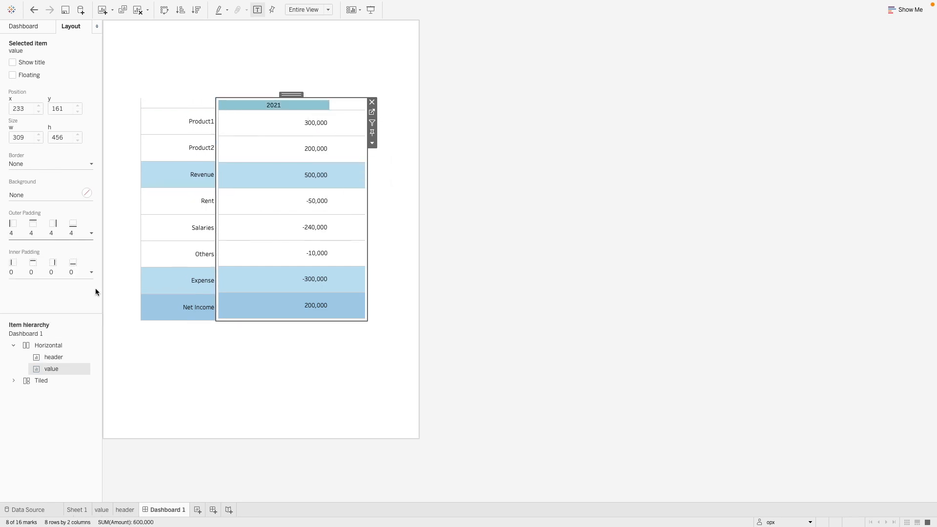
pyautogui.click(91, 233)
pyautogui.write('0')
pyautogui.press('Return')
pyautogui.click(232, 291)
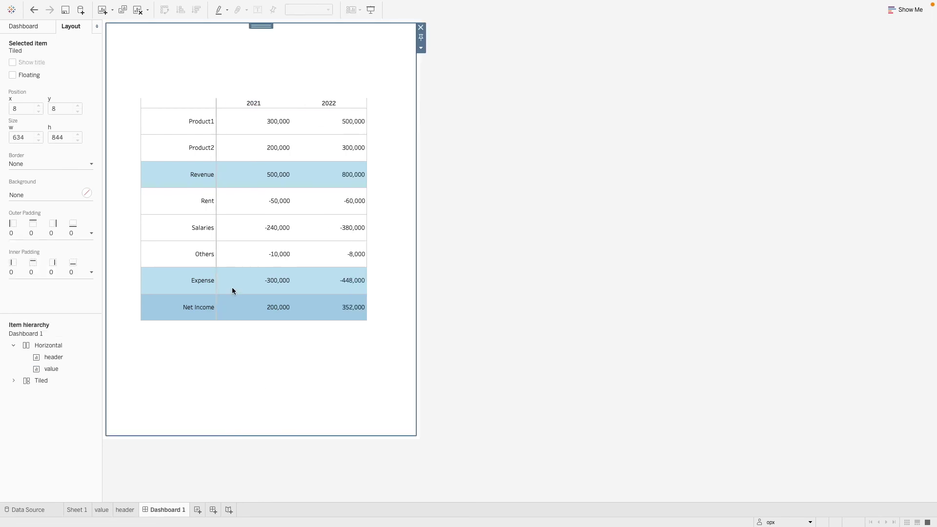
pyautogui.click(181, 103)
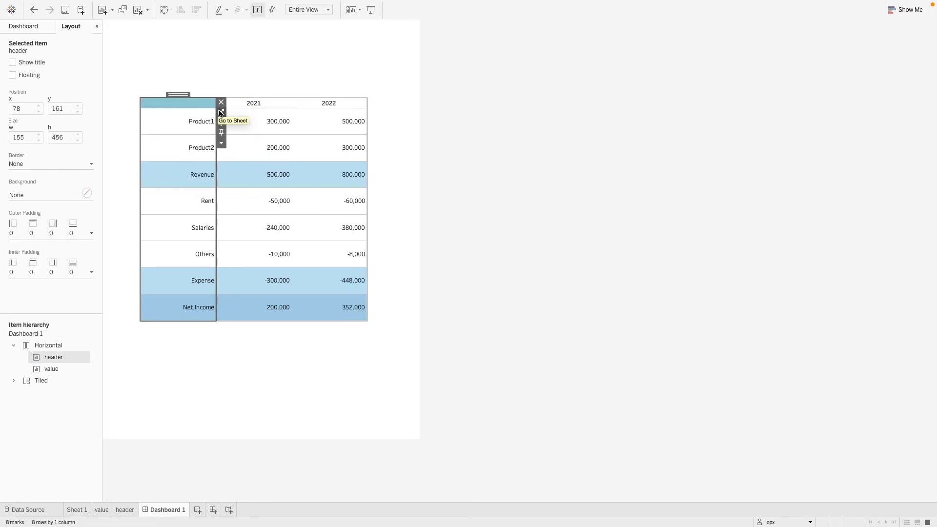
# Left-align the row labels in the header sheet via Label alignment.
pyautogui.click(221, 113)
pyautogui.click(166, 140)
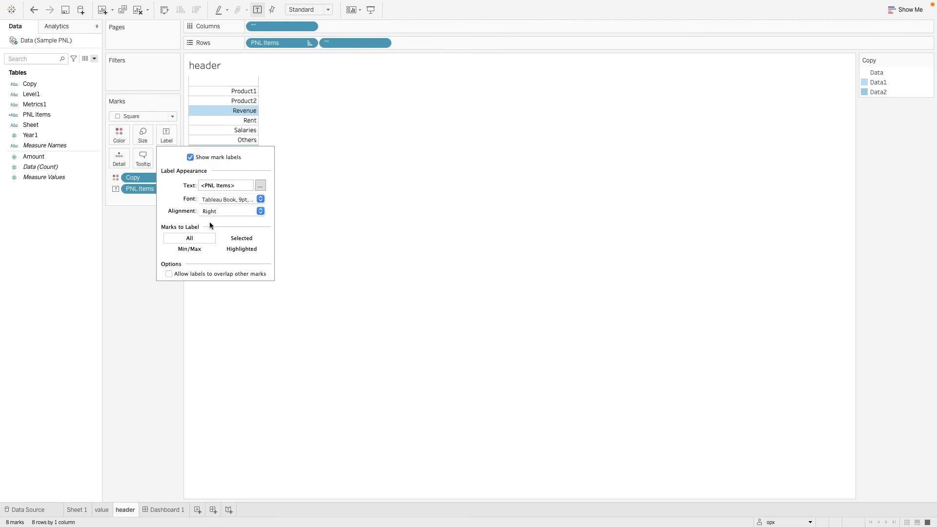
pyautogui.click(227, 212)
pyautogui.click(217, 257)
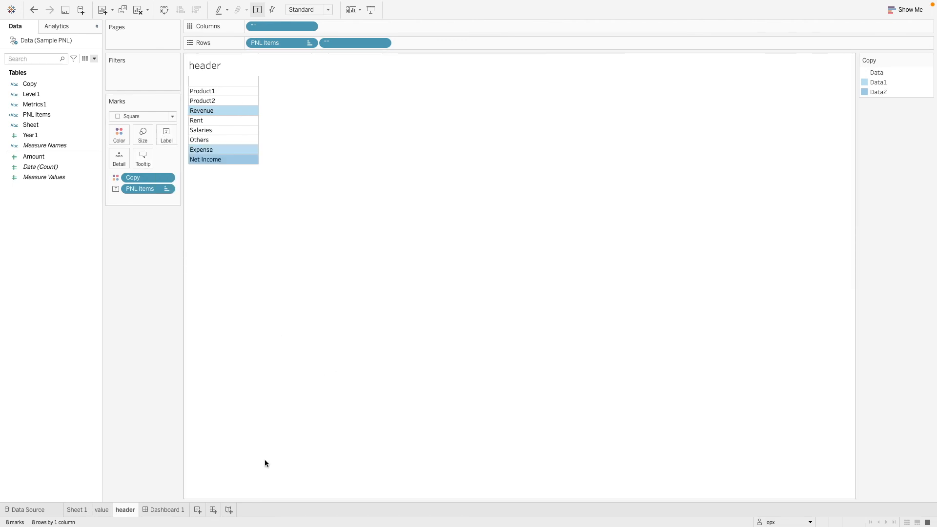
pyautogui.click(166, 510)
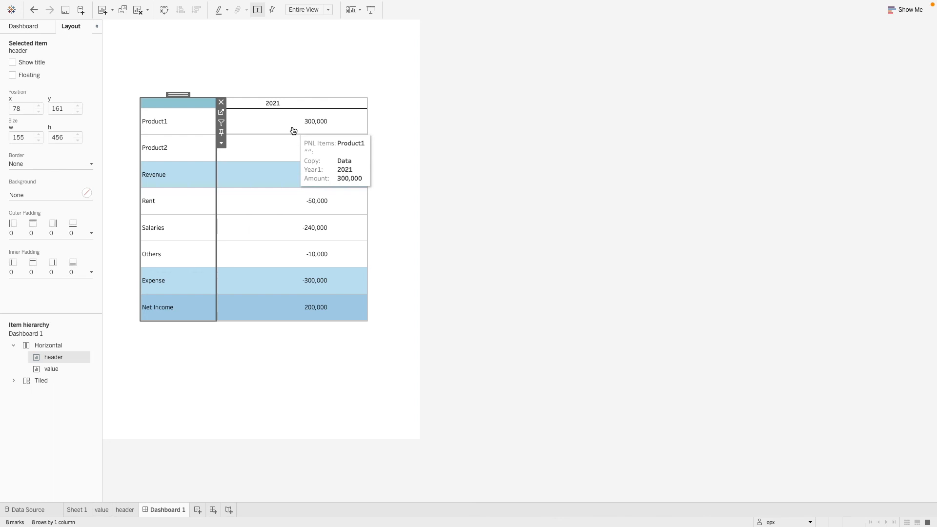
# Centre the figures in the value sheet and return to the dashboard.
pyautogui.click(293, 125)
pyautogui.click(372, 113)
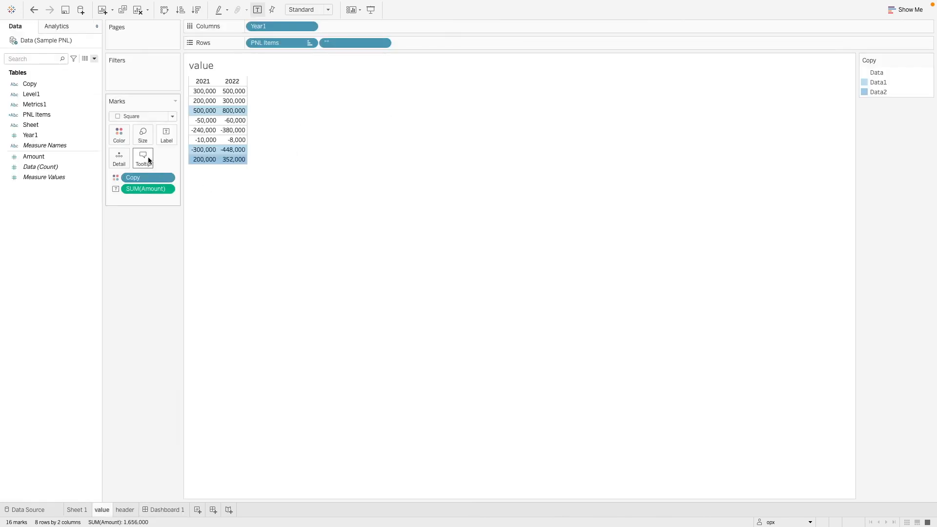
pyautogui.click(166, 139)
pyautogui.click(226, 211)
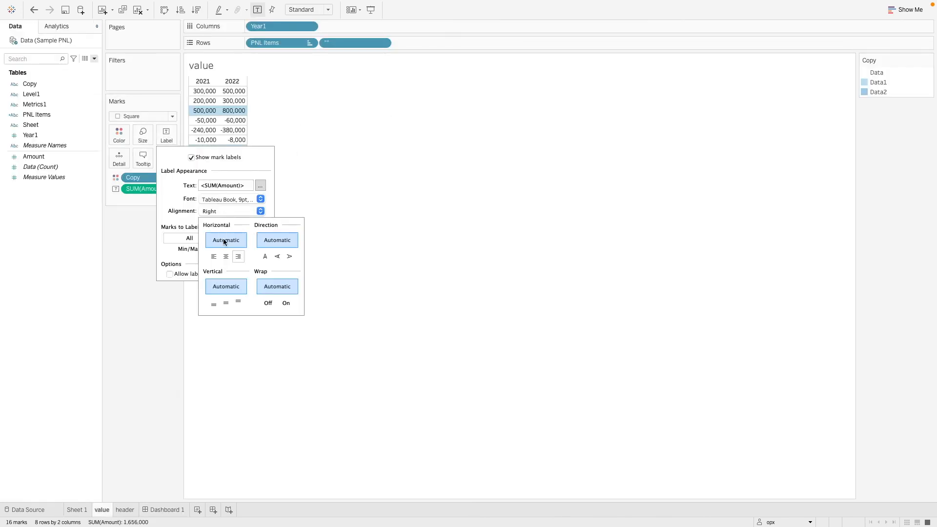
pyautogui.click(224, 256)
pyautogui.click(203, 340)
pyautogui.click(165, 510)
pyautogui.moveTo(253, 122)
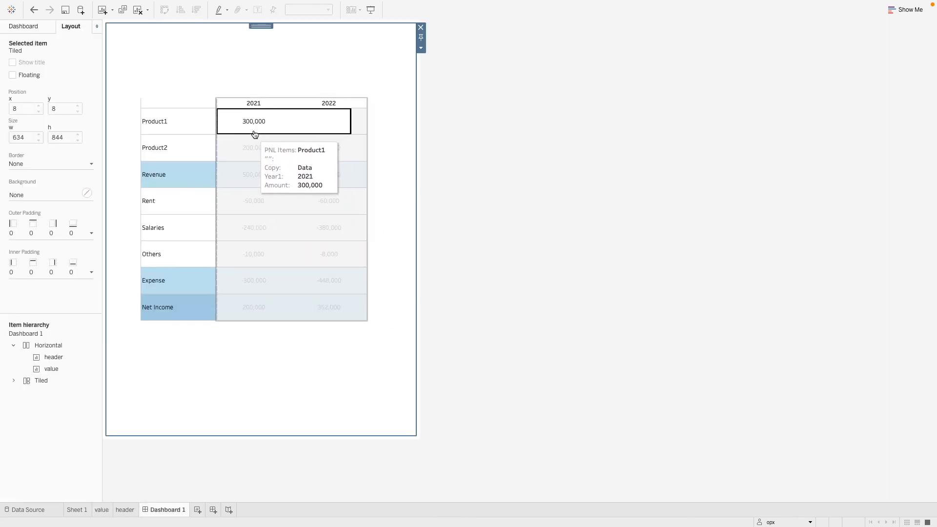
pyautogui.click(202, 80)
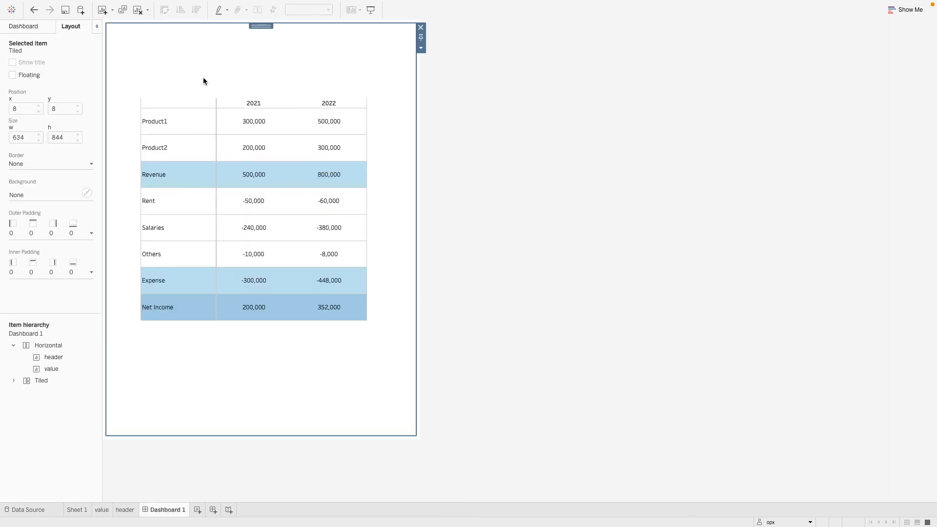